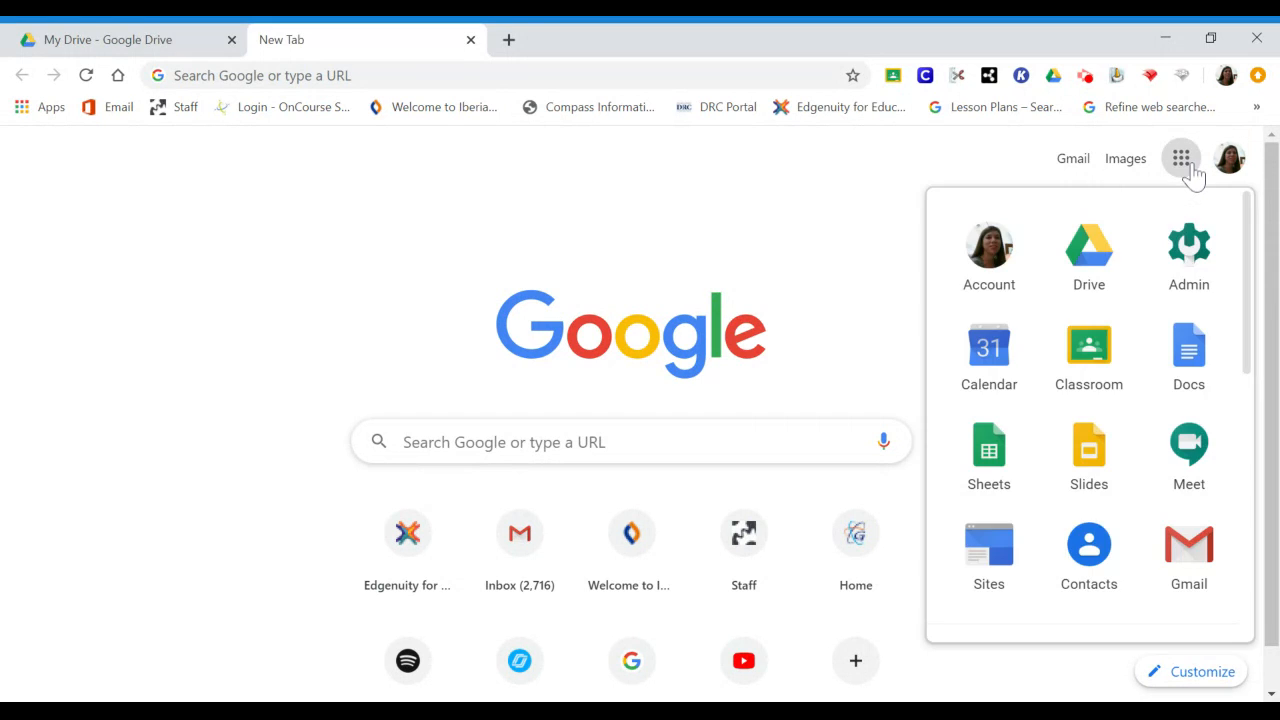
Step: Open Google Calendar from the Google apps and look over the available calendar view options
left_click(1000, 366)
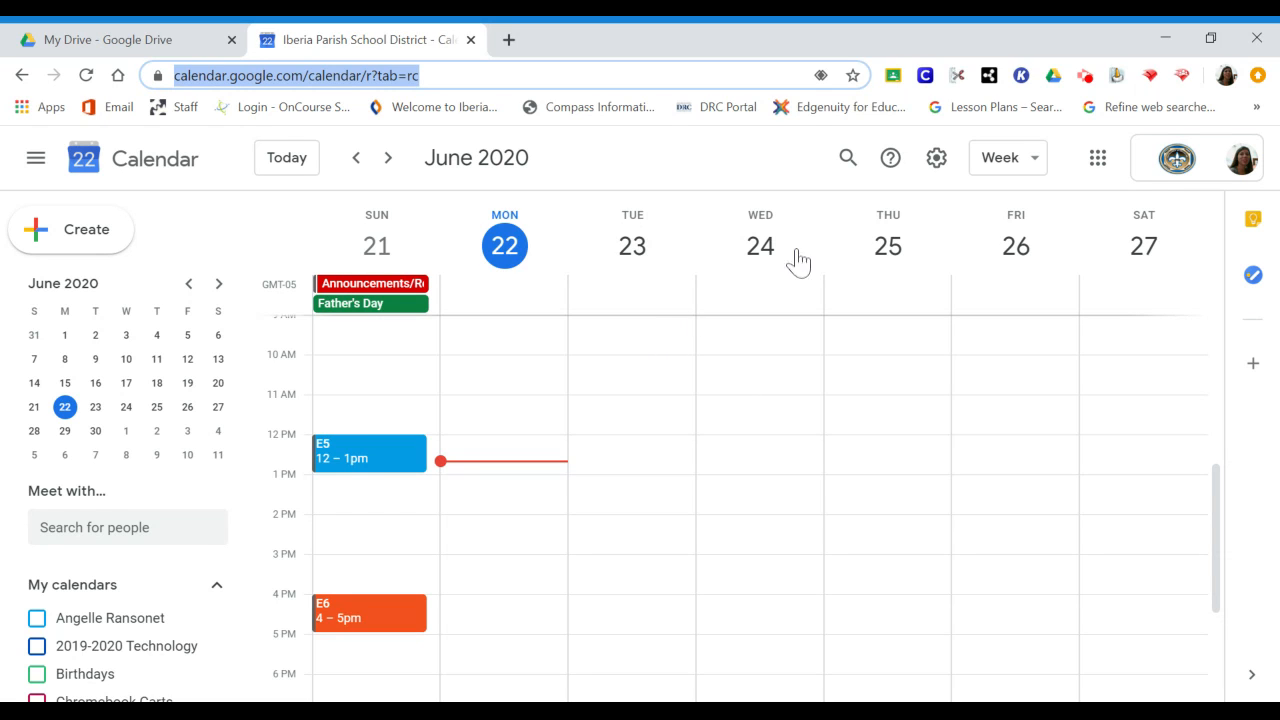
left_click(1032, 166)
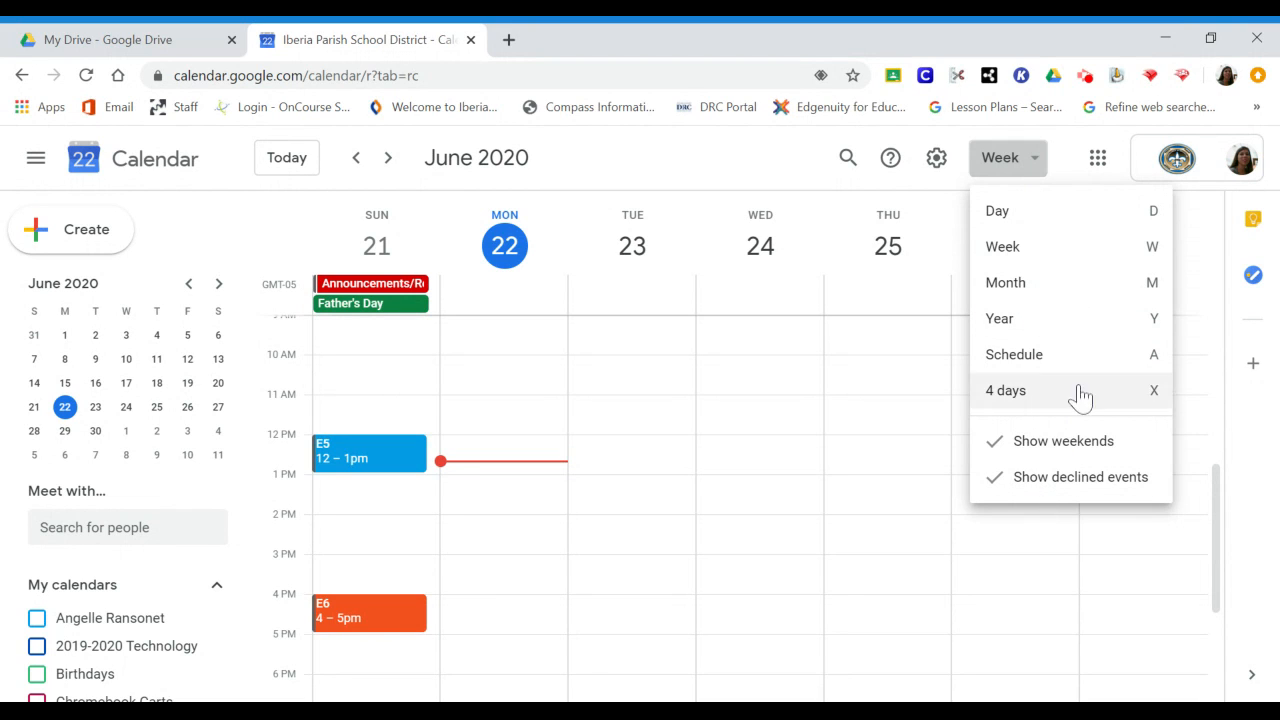
left_click(757, 180)
Step: Switch Enable working hours off and on again in the calendar's general settings, and return to the week view
left_click(935, 160)
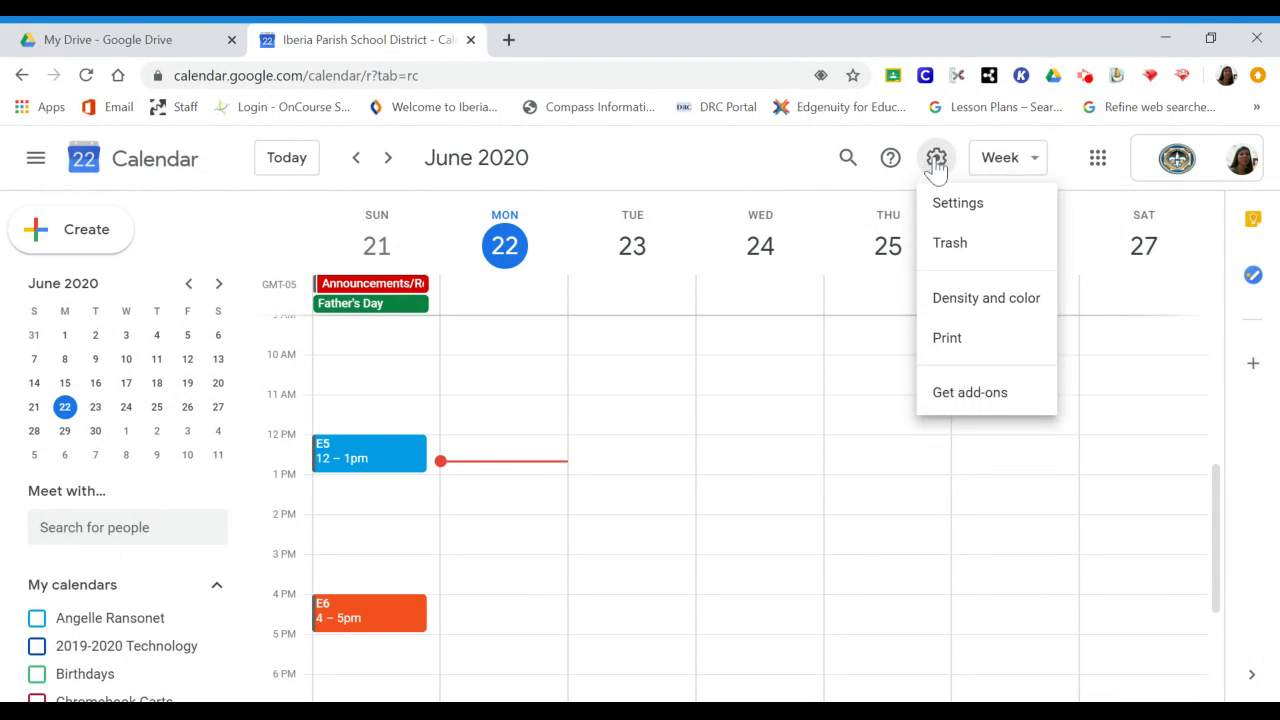
left_click(959, 218)
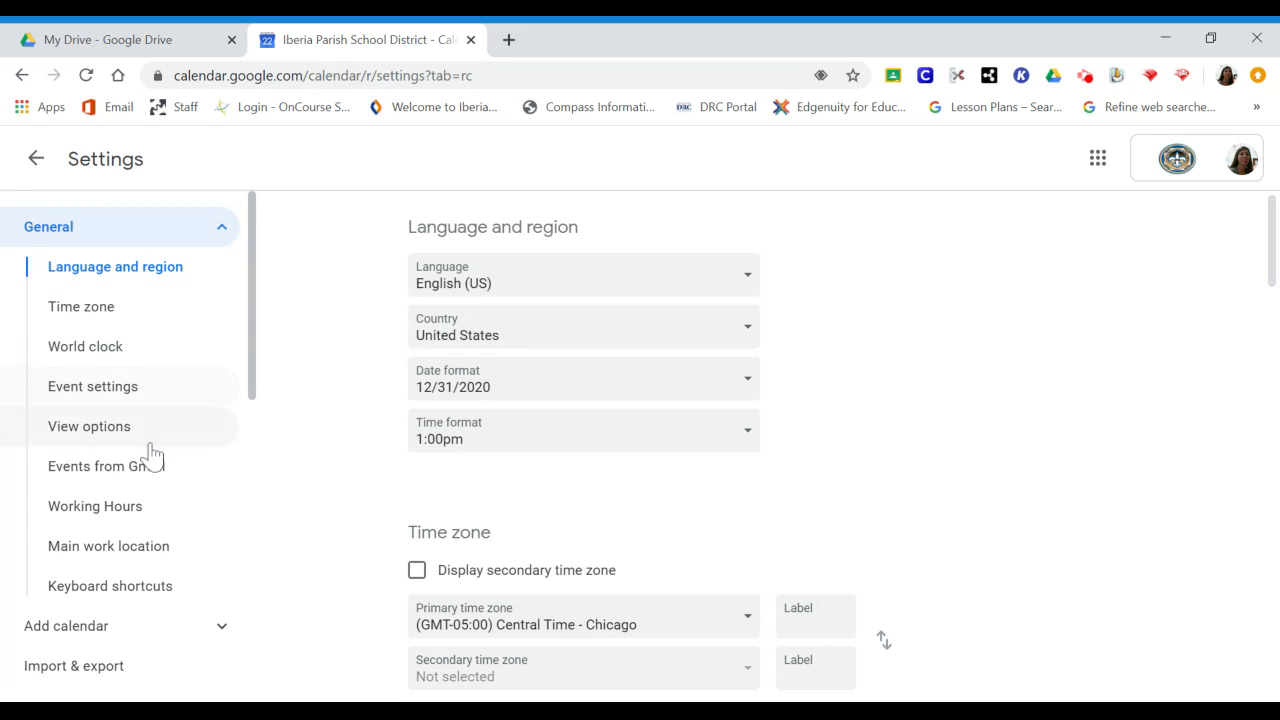
left_click(143, 515)
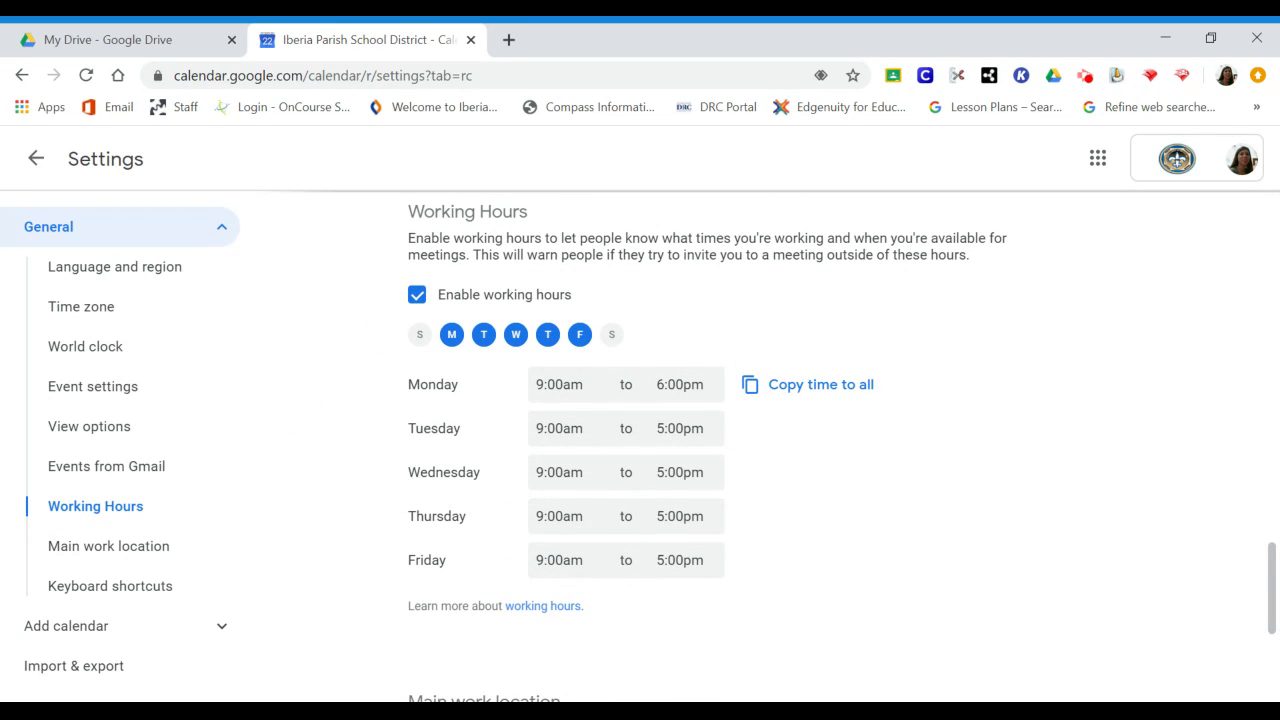
left_click(417, 295)
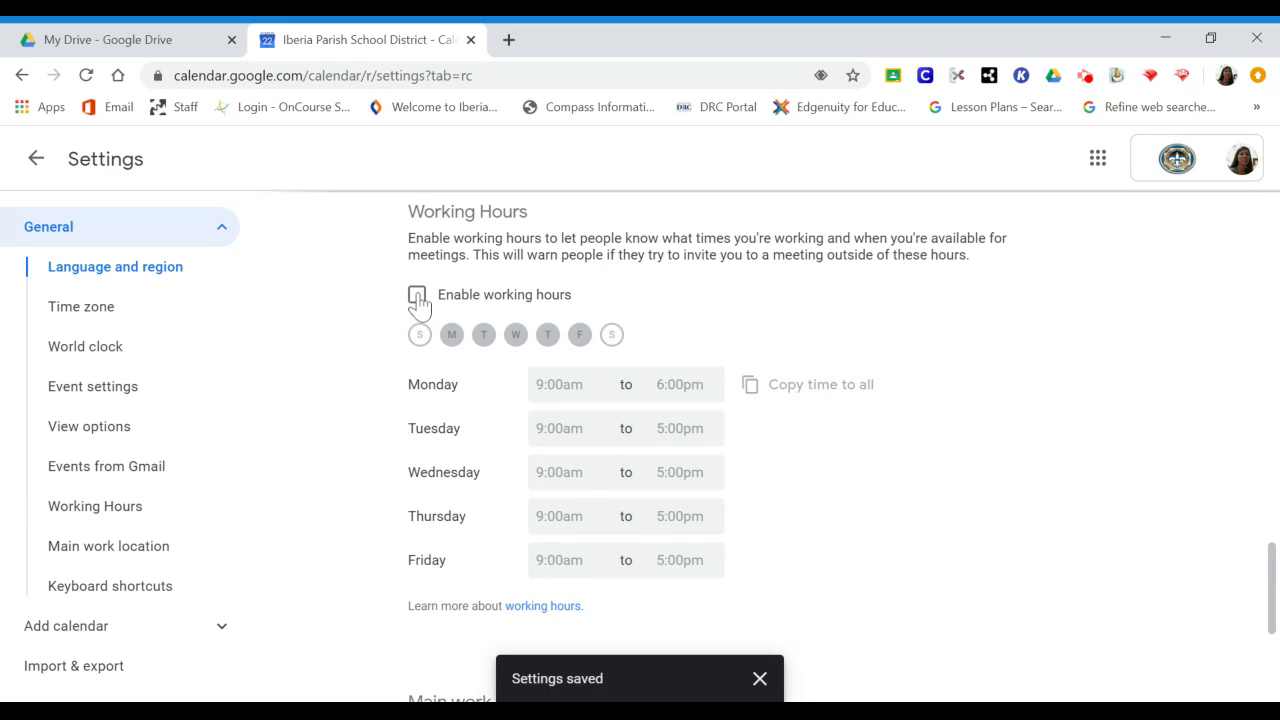
left_click(417, 296)
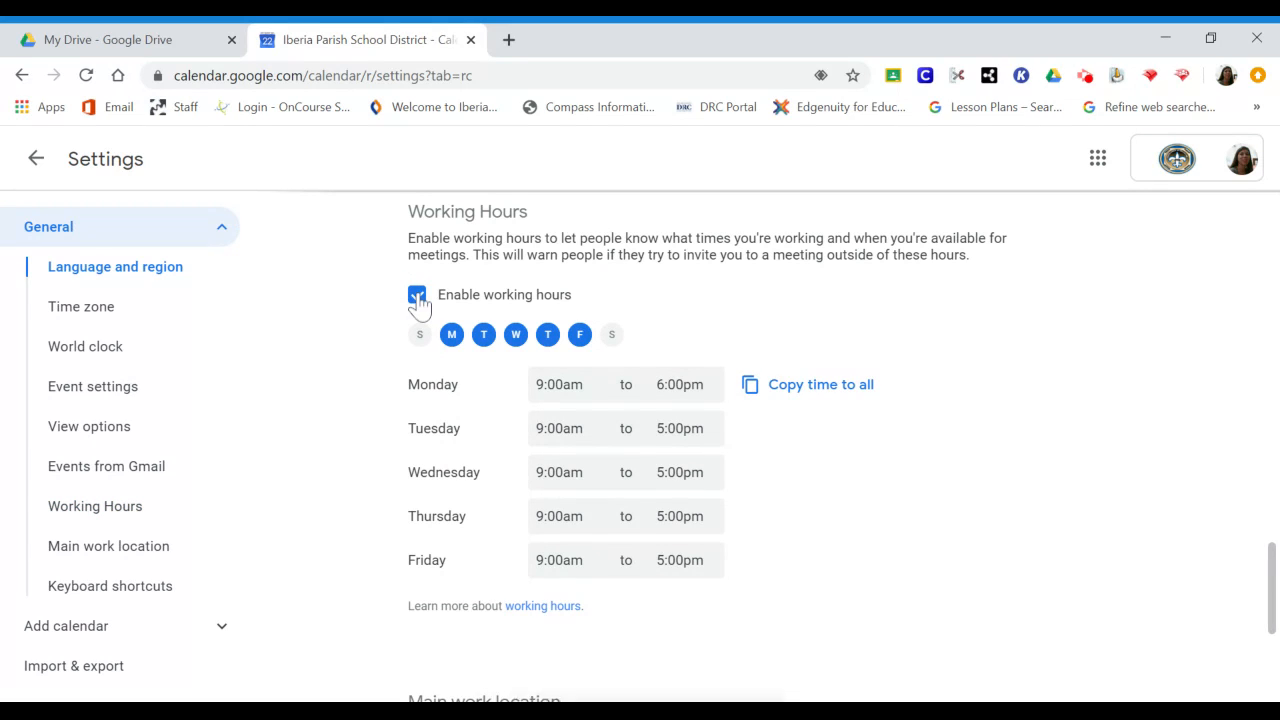
left_click(35, 166)
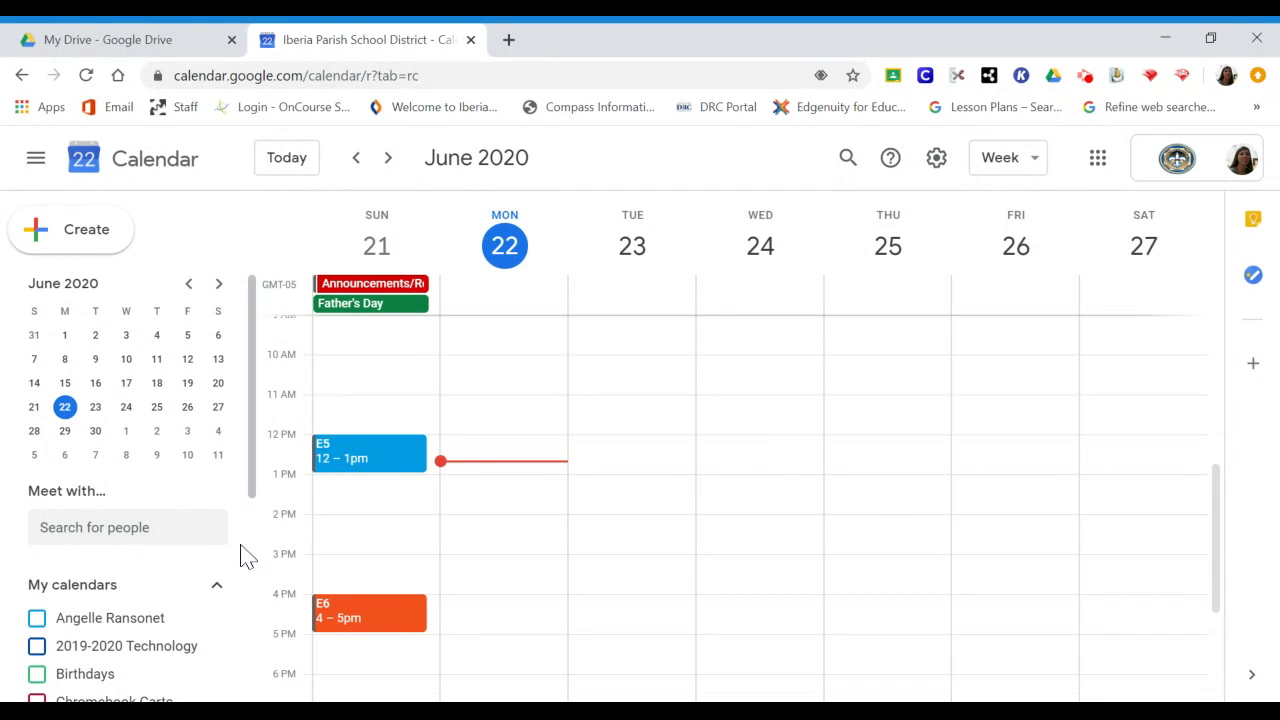
Step: Show the owner's personal calendar and start a 10:00am event on Tuesday, June 23 titled Parent Meeting
scroll(165, 555, "down", 4)
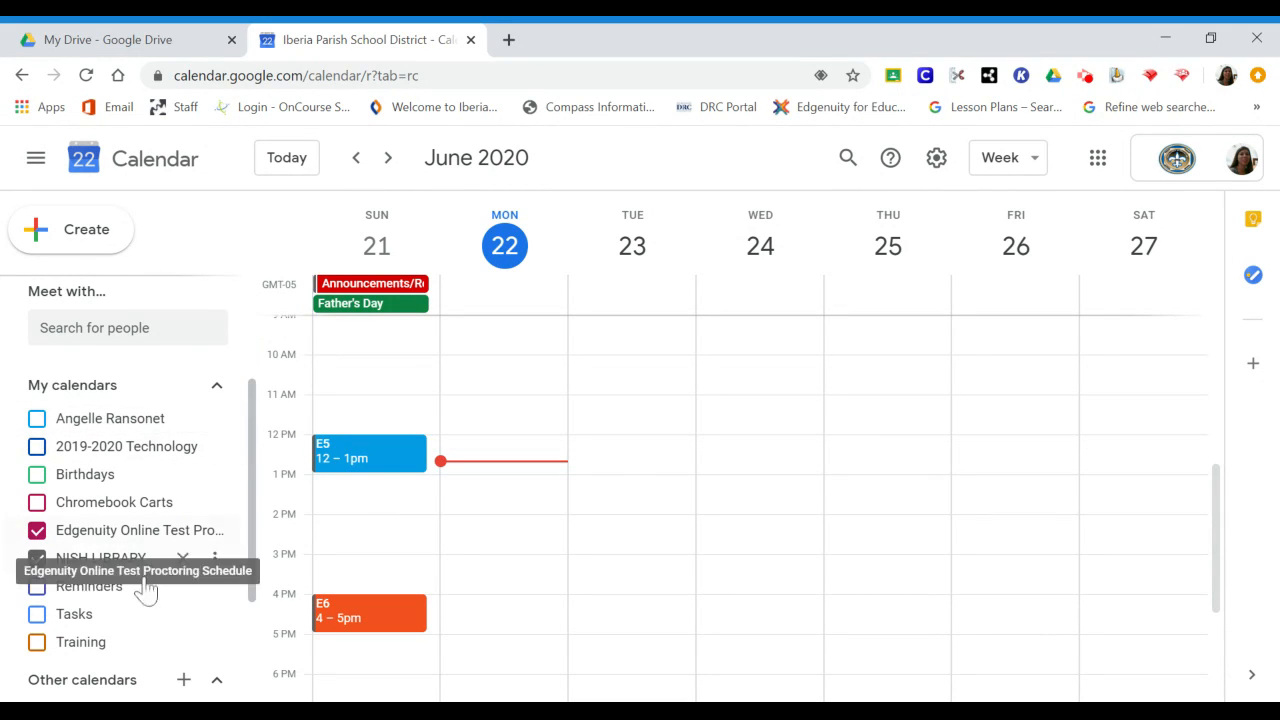
left_click(37, 420)
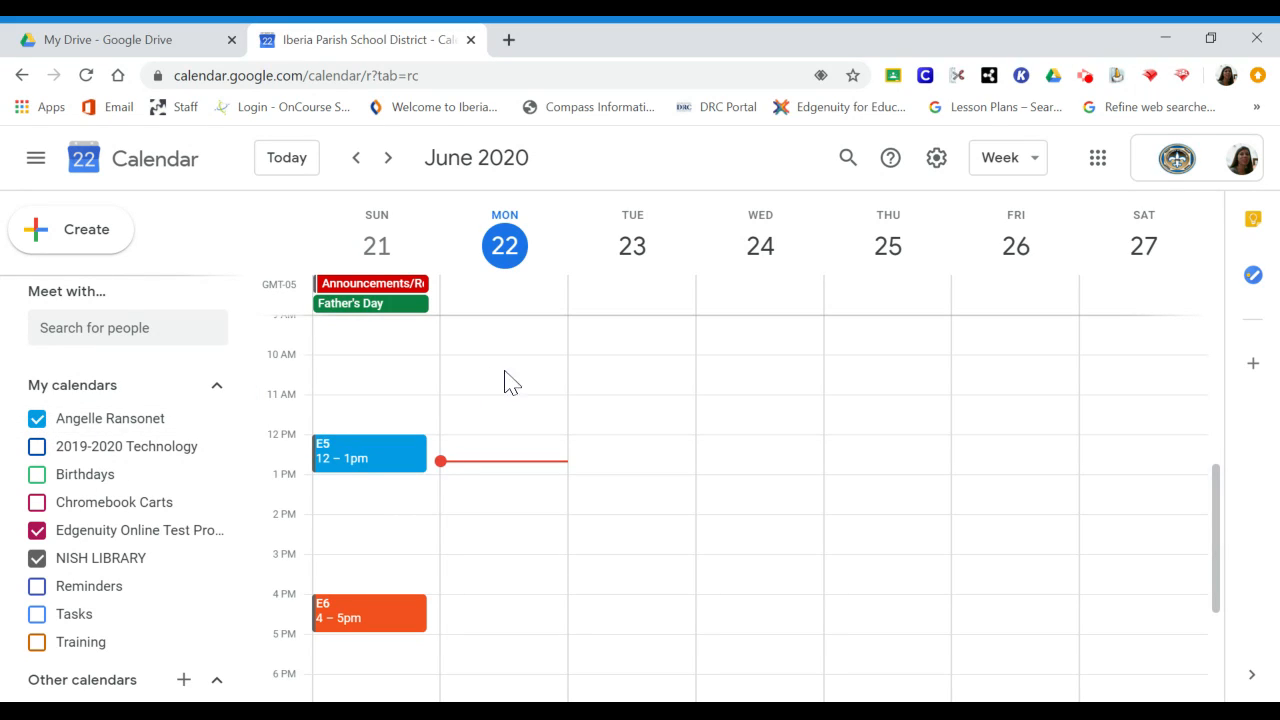
left_click(600, 368)
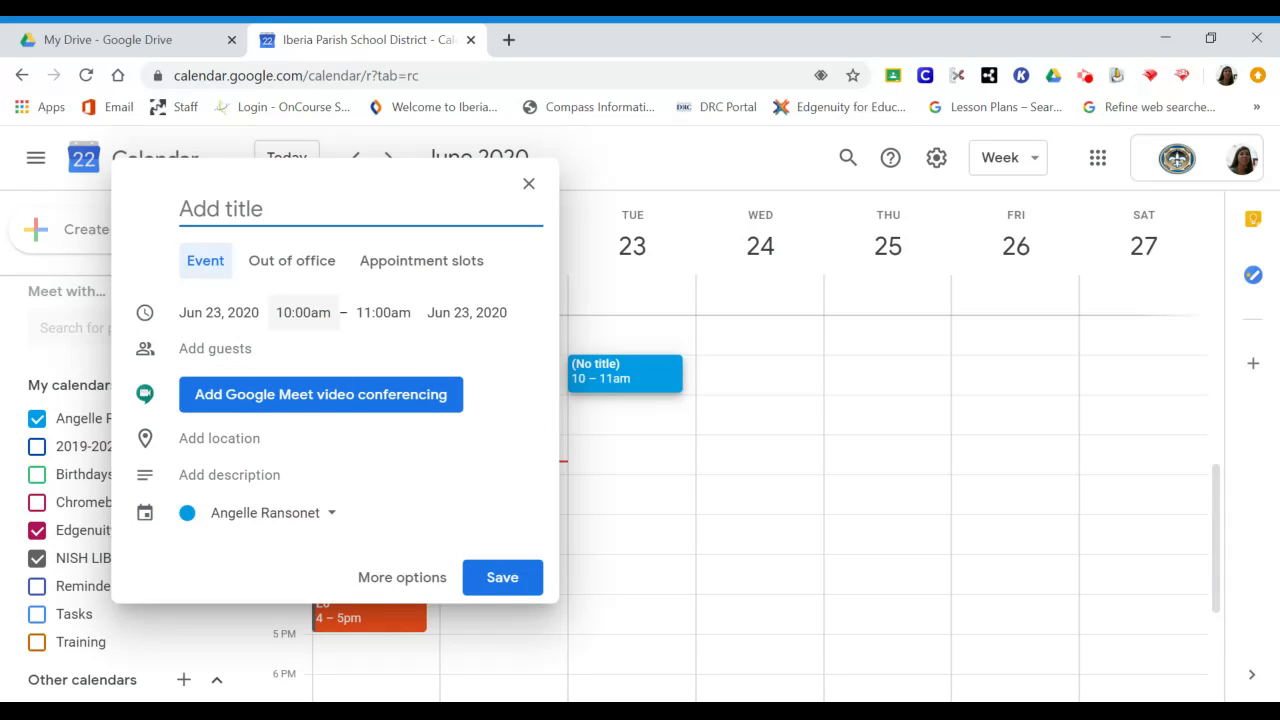
type("Parent Meeting")
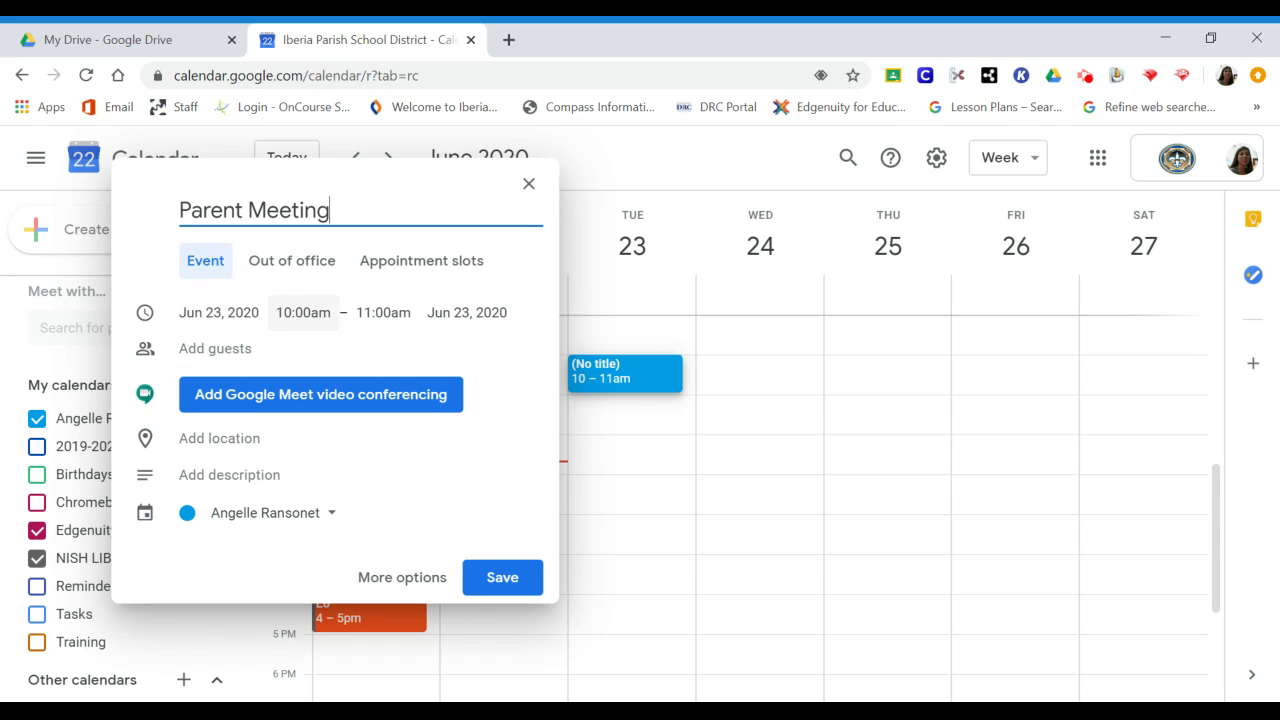
Step: Set the start time of the Parent Meeting event to 10:15am
left_click(303, 313)
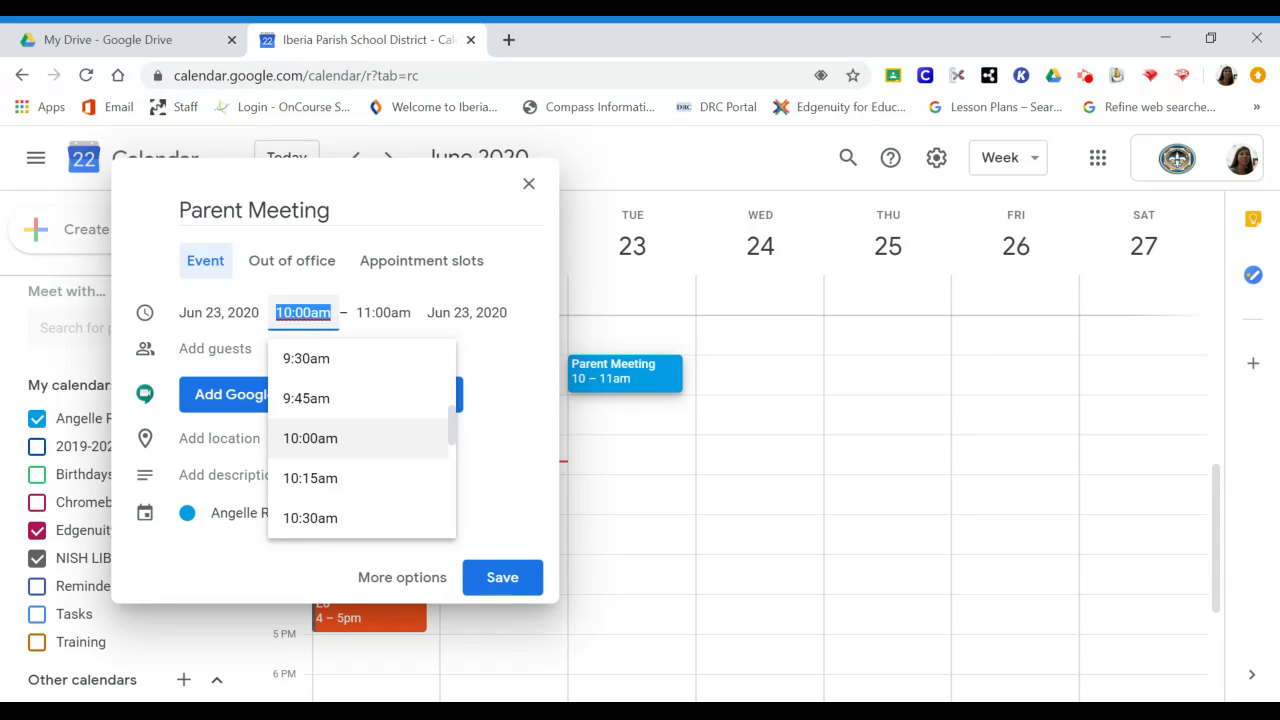
left_click(310, 478)
left_click(310, 478)
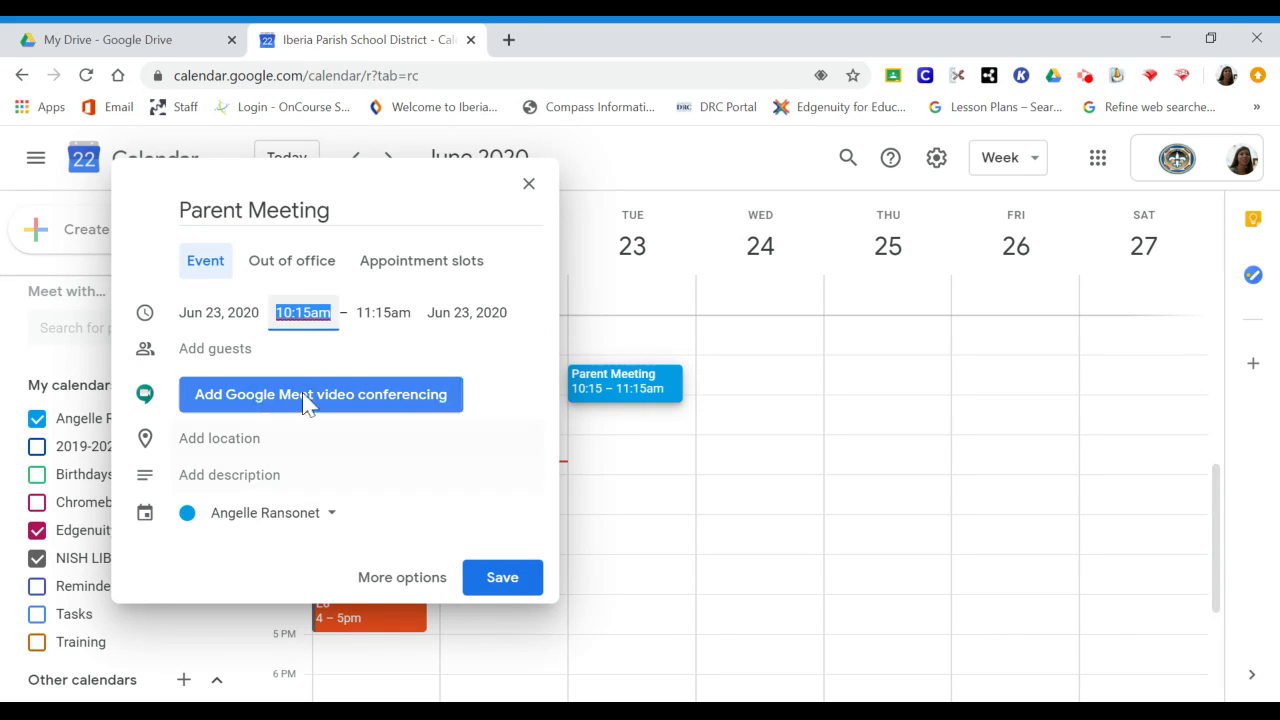
left_click(311, 313)
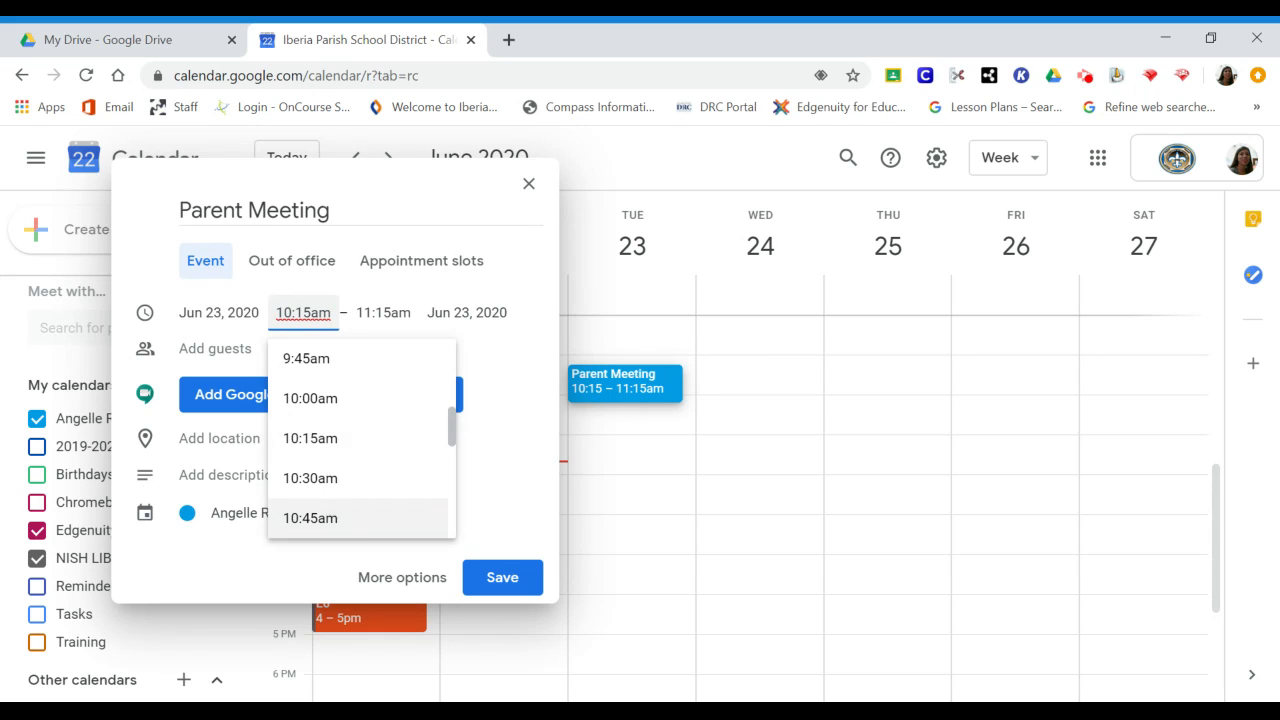
left_click(306, 313)
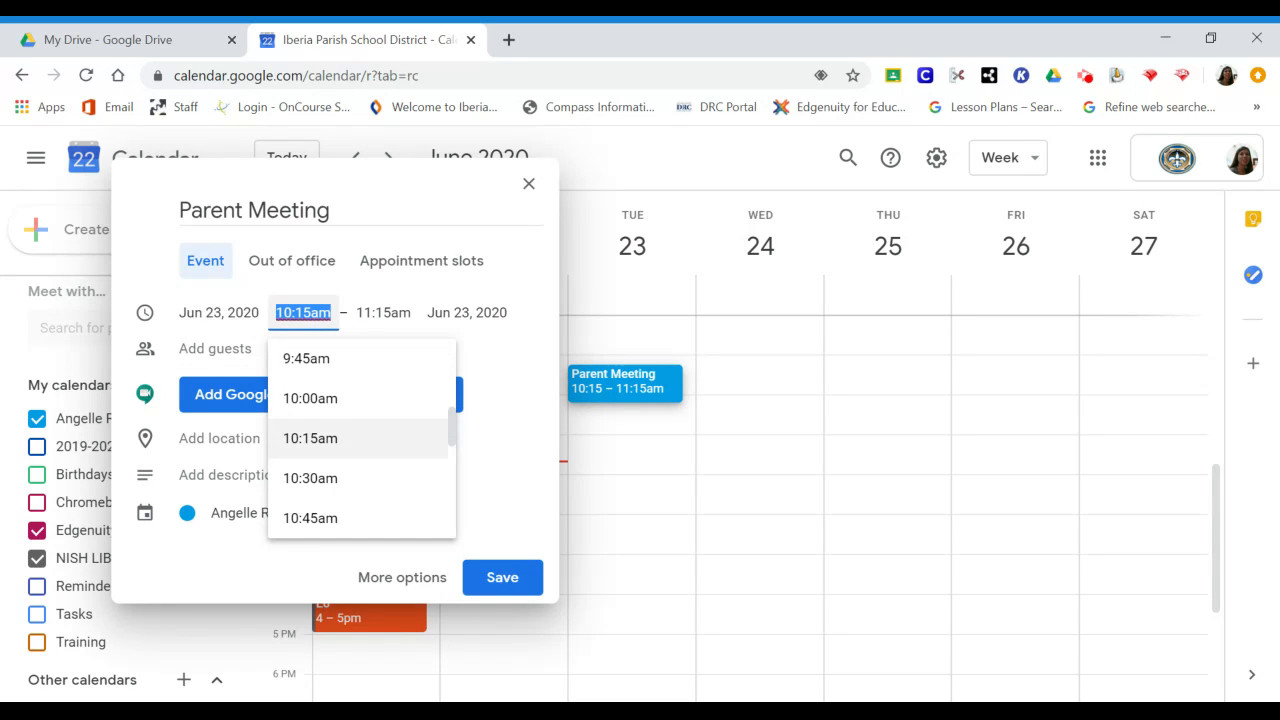
left_click(627, 372)
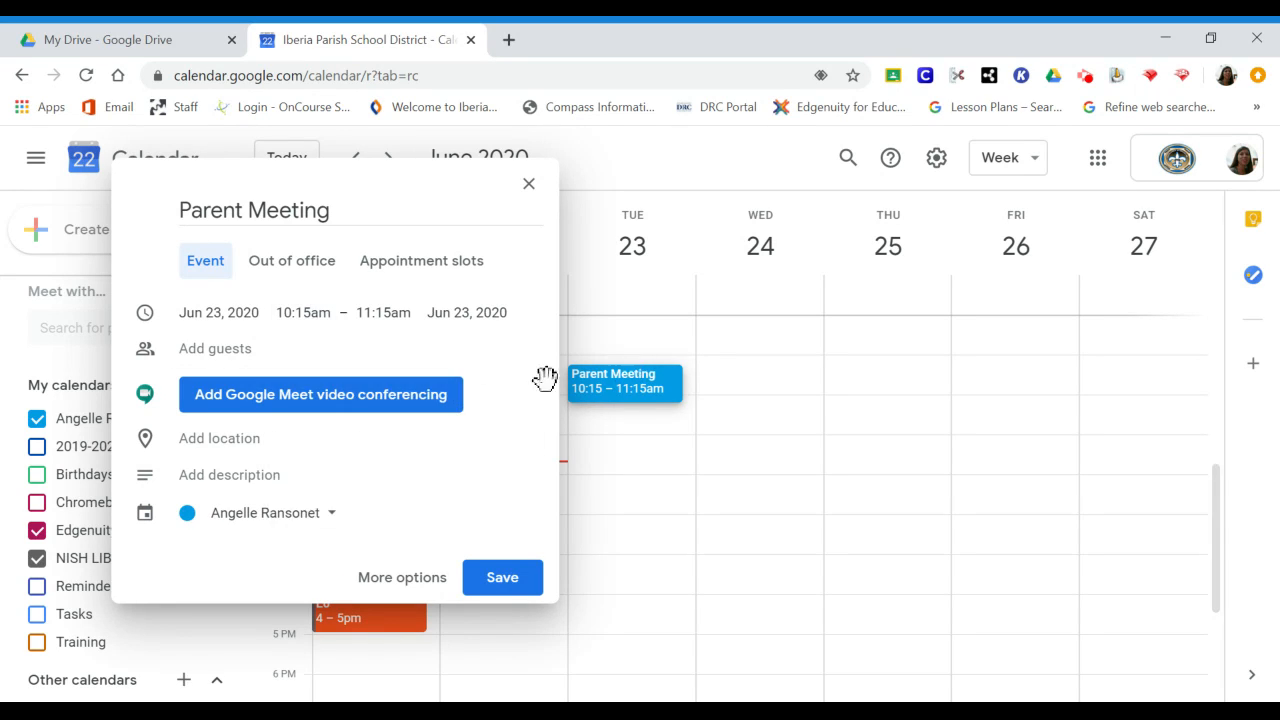
Step: Invite a colleague as a guest to the Parent Meeting and add Google Meet video conferencing
left_click(277, 345)
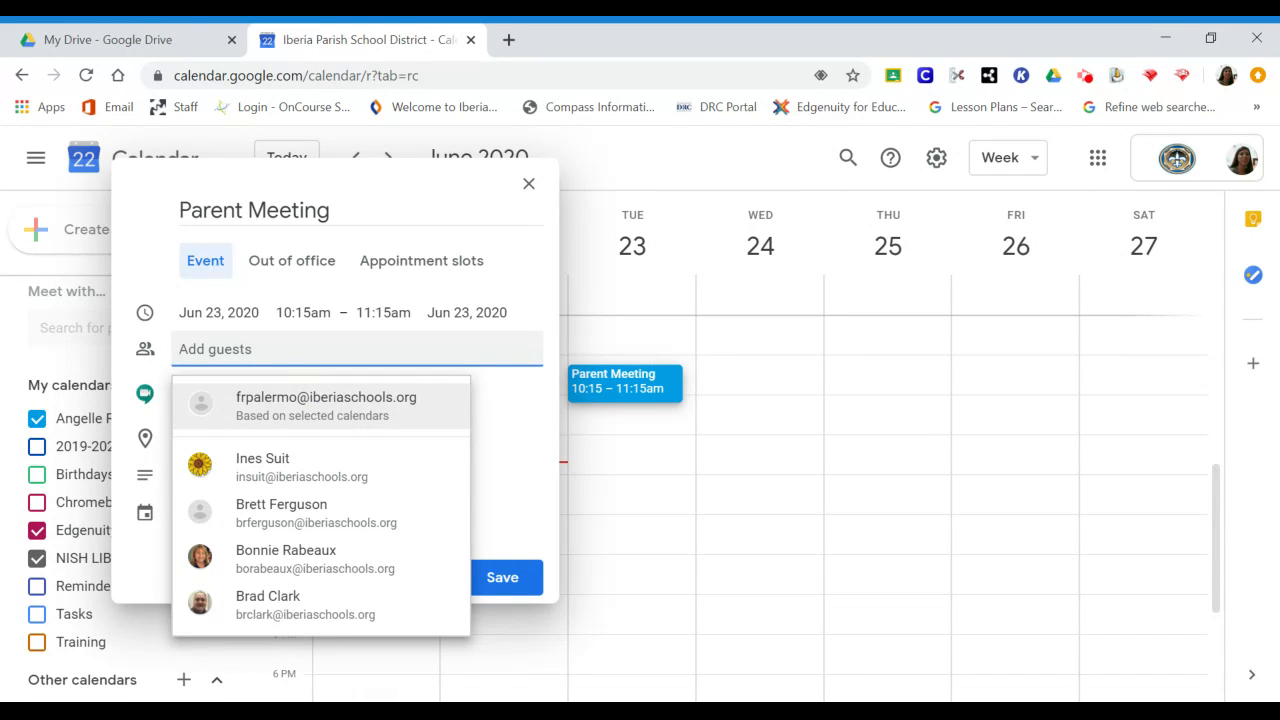
type("je")
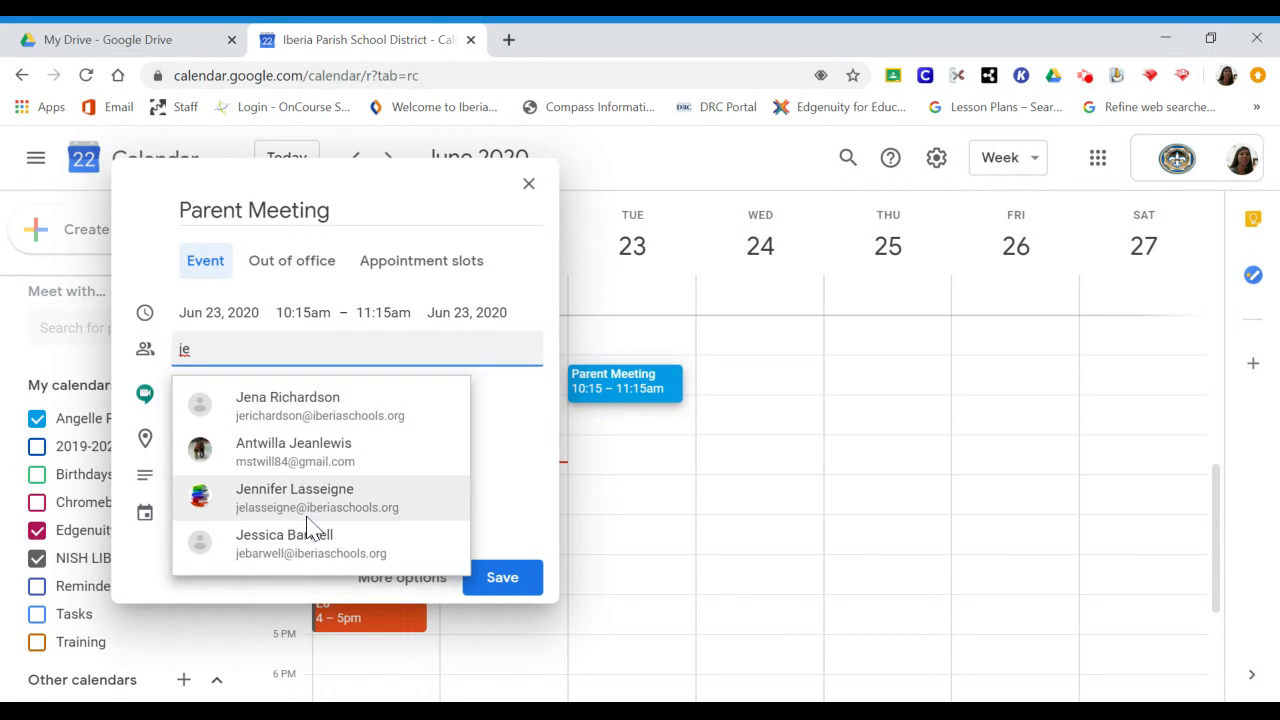
left_click(337, 418)
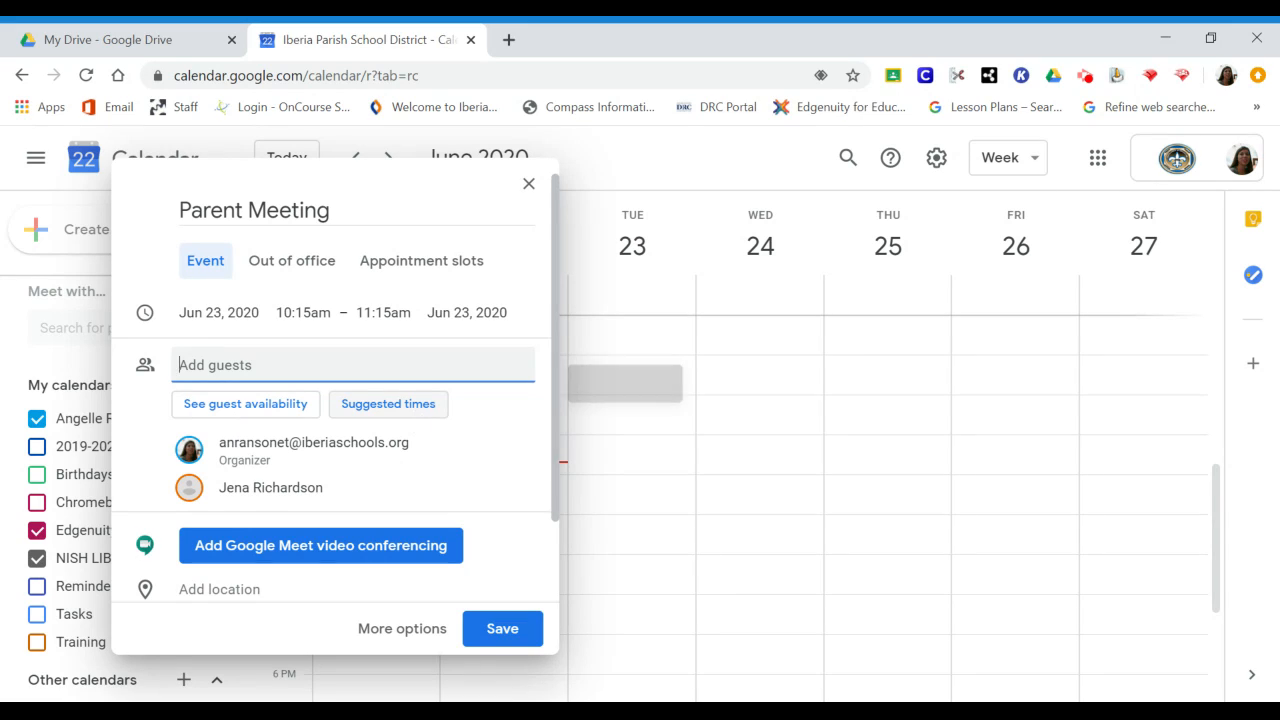
scroll(508, 403, "down", 1)
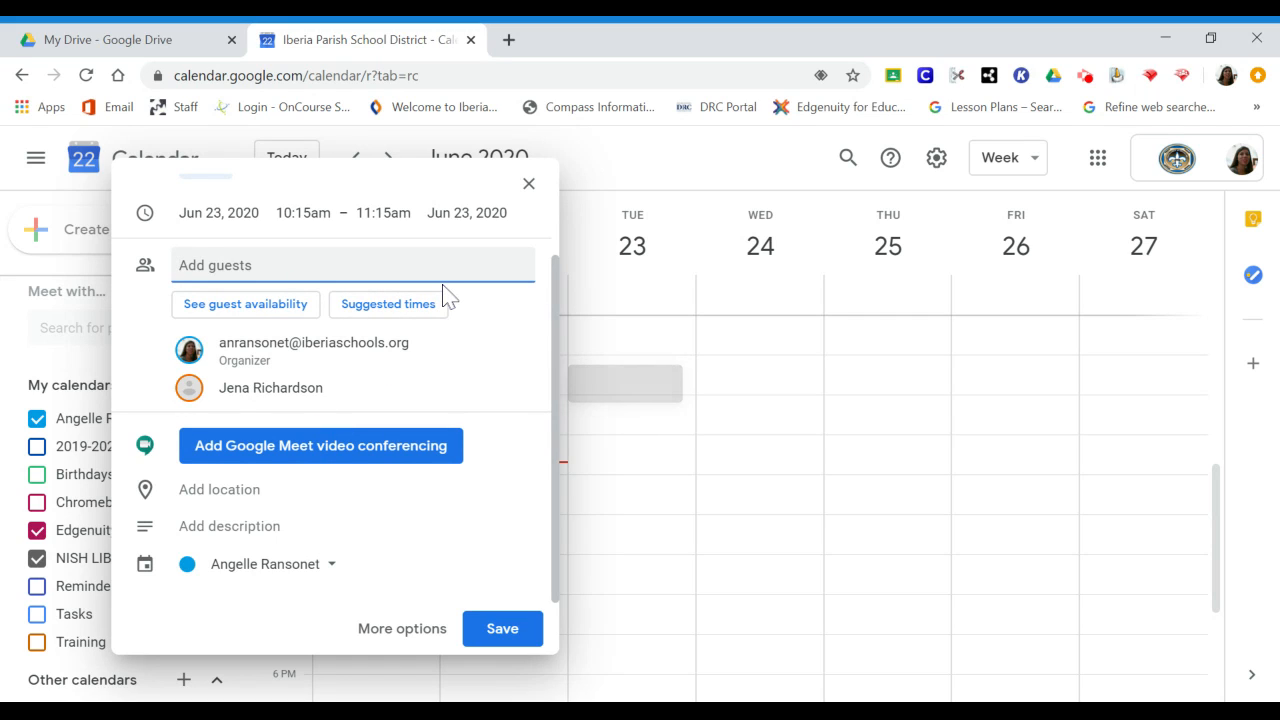
left_click(349, 456)
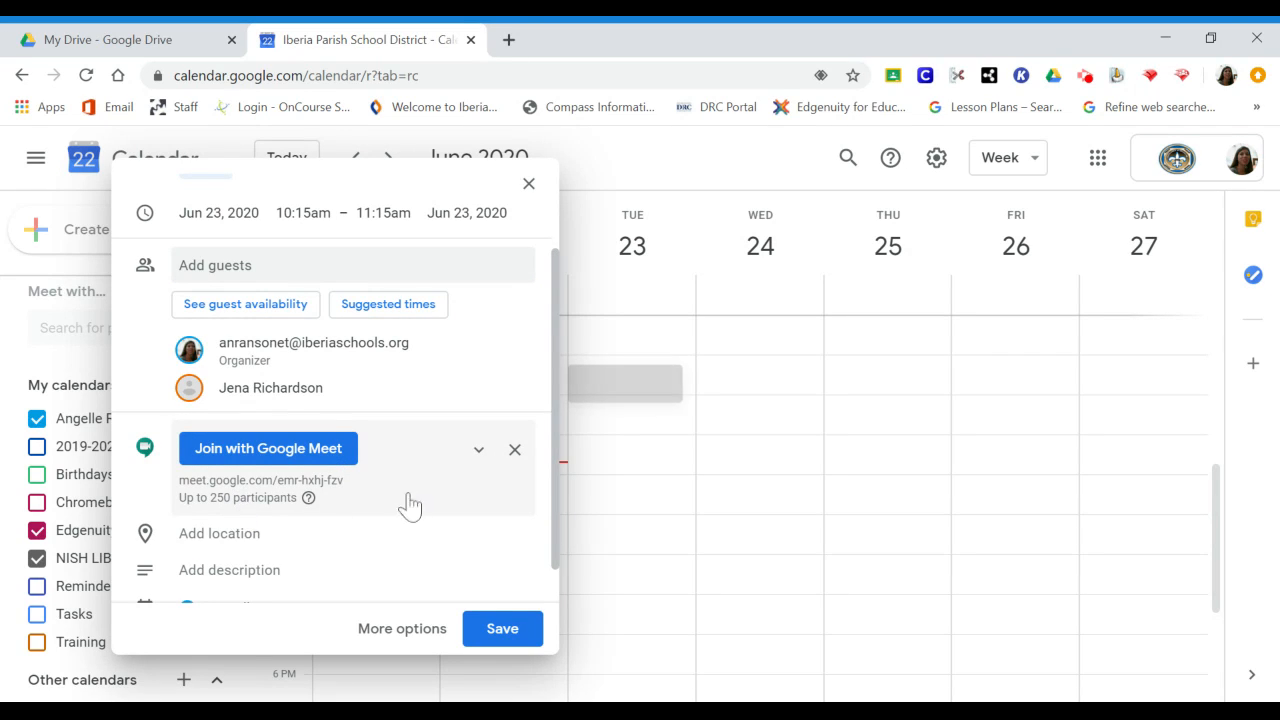
Step: Review the location and description fields, keep the event on the personal calendar, and open the event's full options
left_click(280, 544)
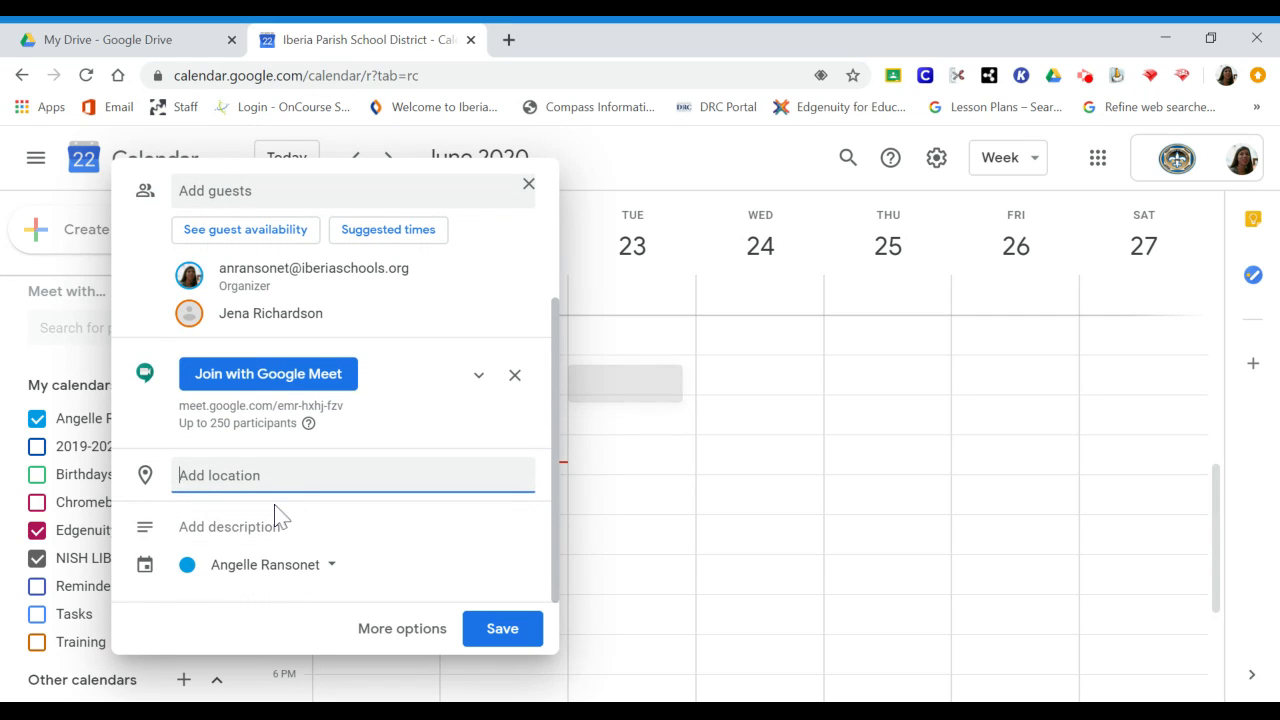
left_click(338, 536)
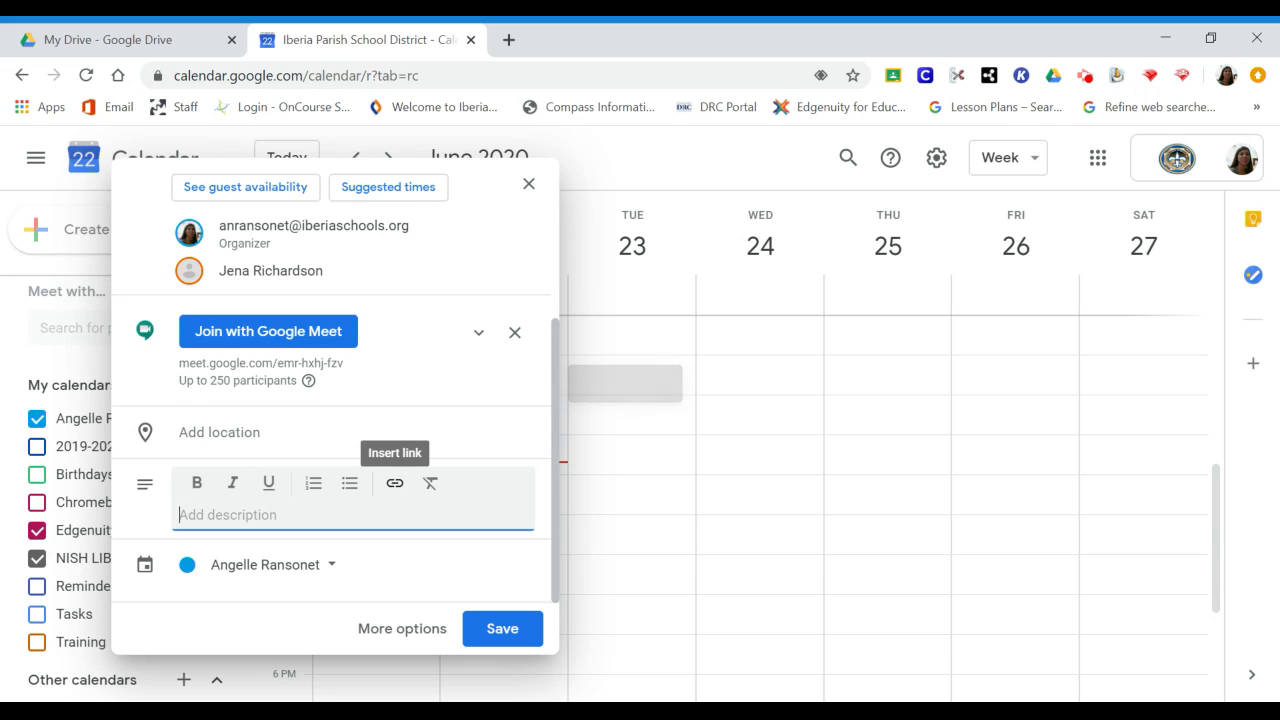
left_click(312, 571)
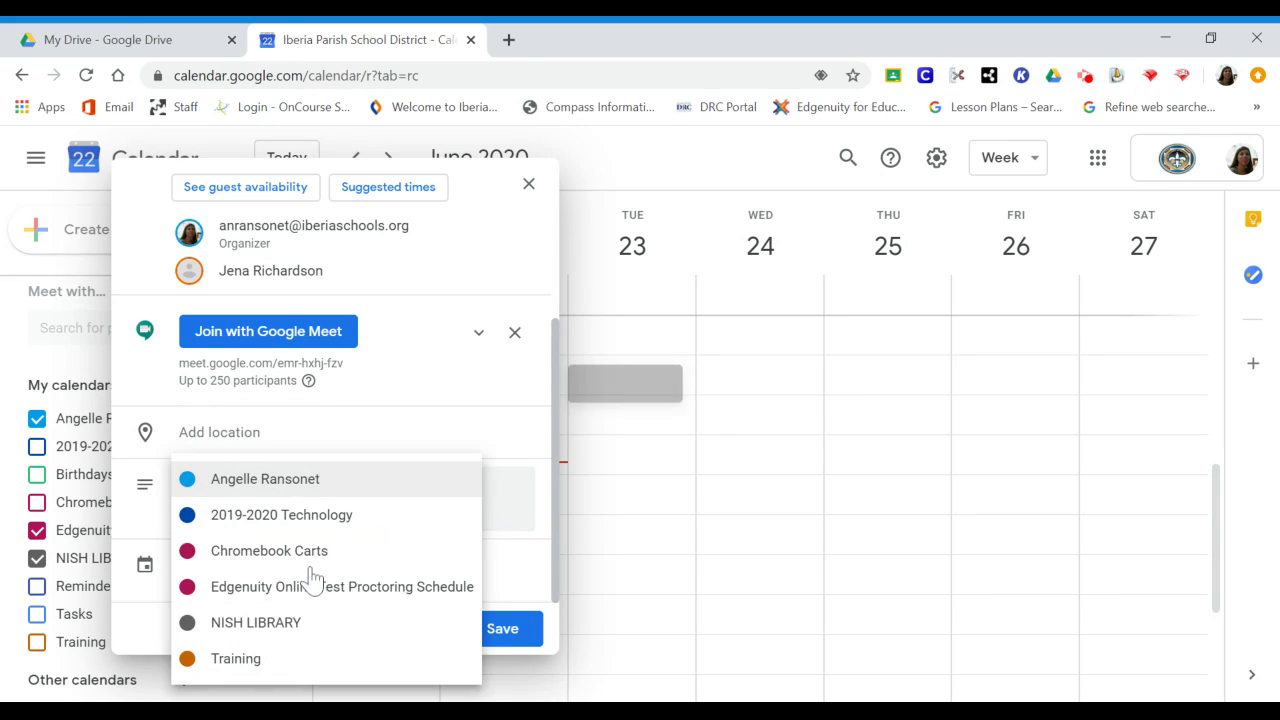
left_click(322, 486)
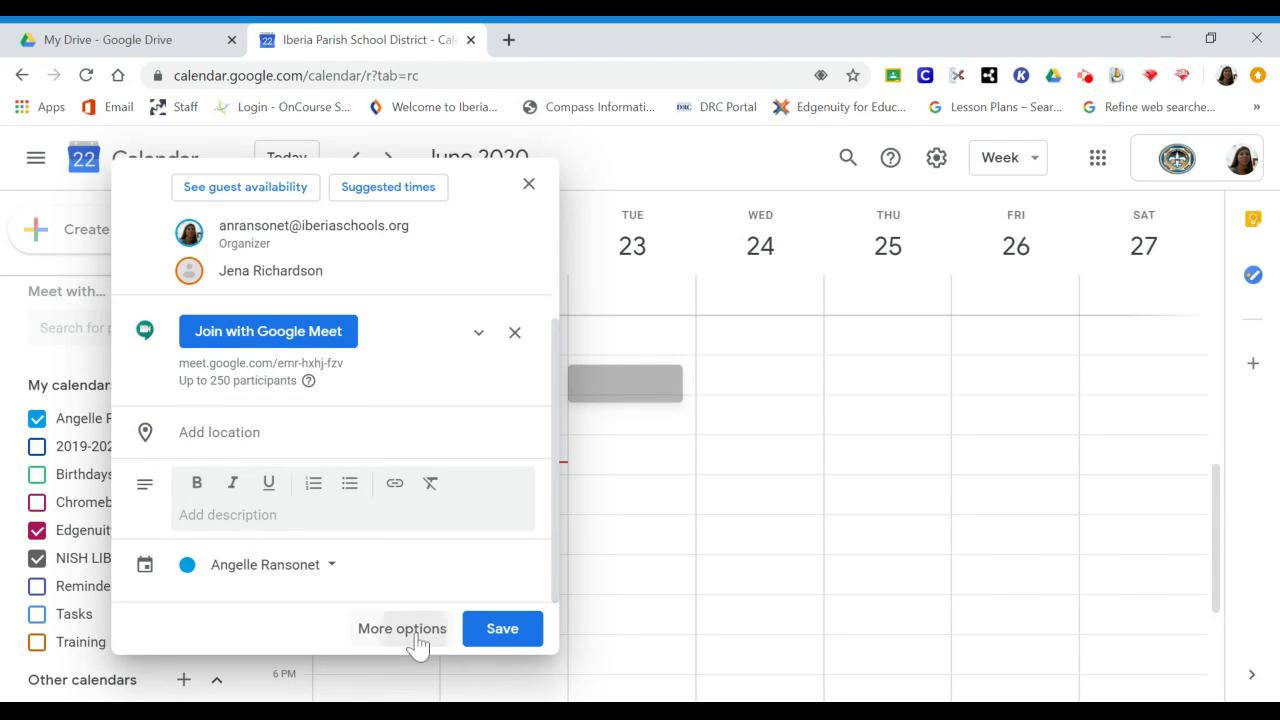
left_click(414, 636)
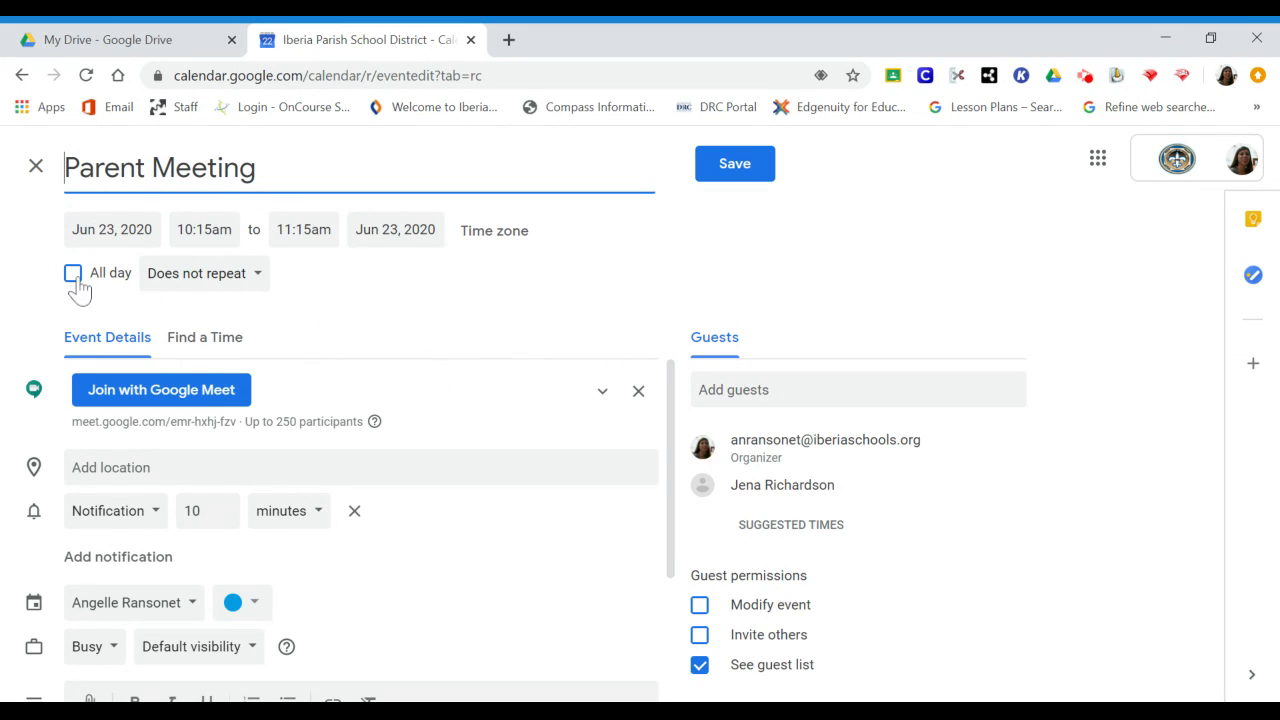
left_click(192, 276)
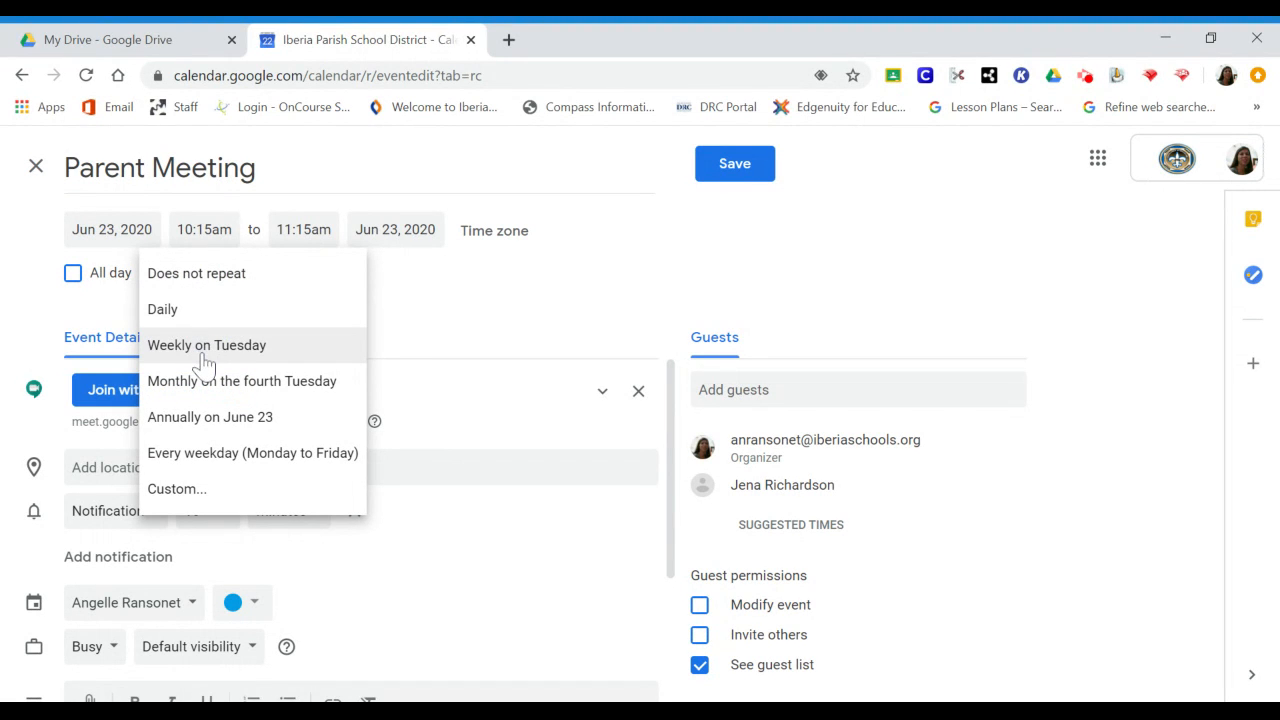
left_click(221, 490)
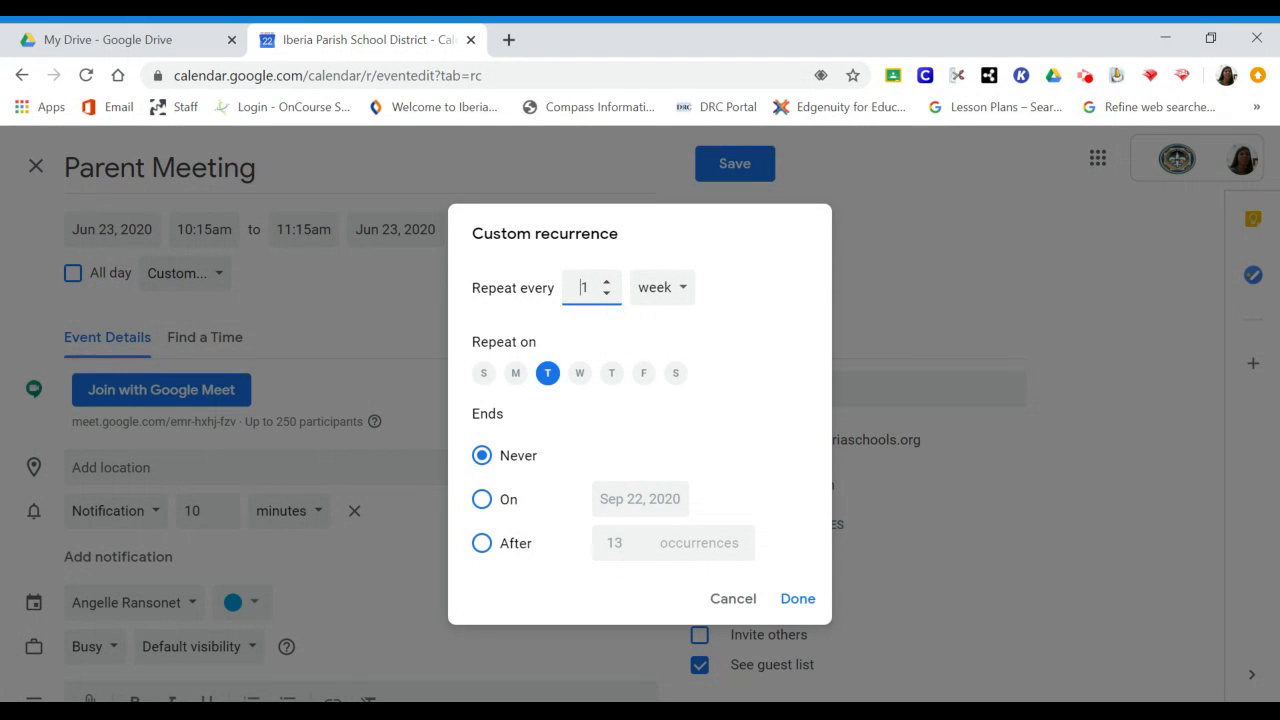
left_click(731, 600)
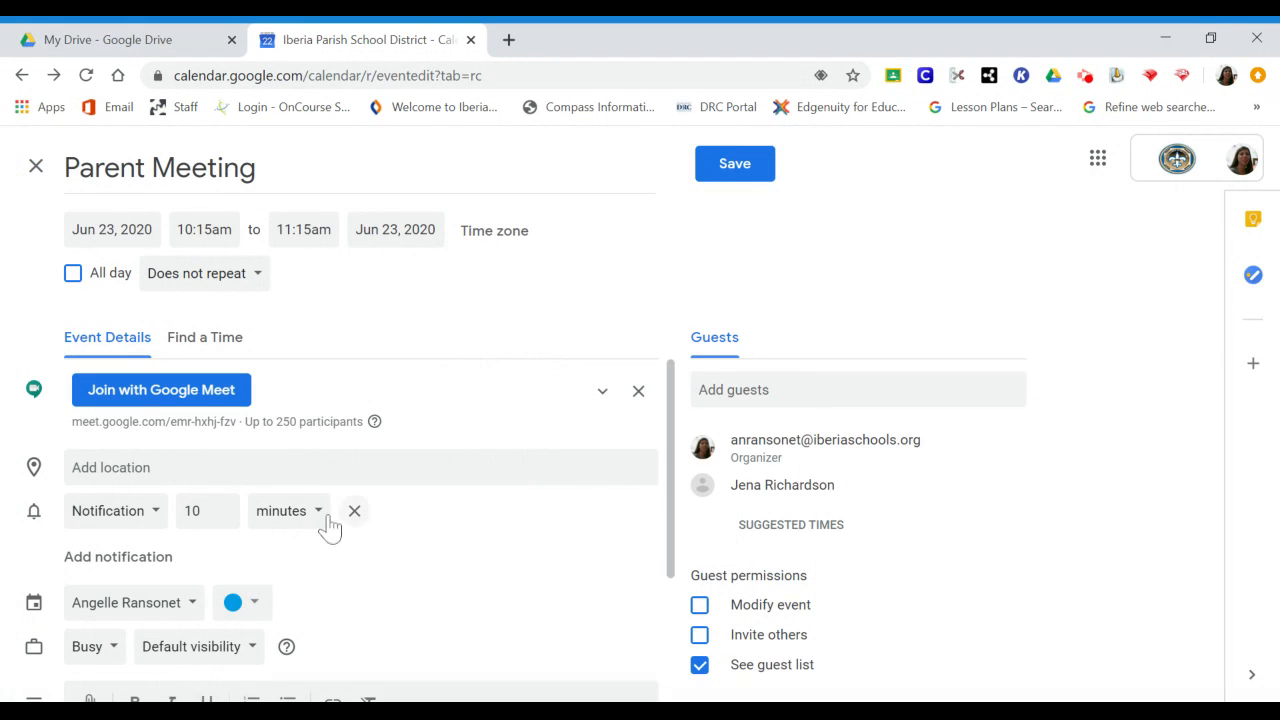
Step: Examine the delivery types and the time value available for the event's existing notification
scroll(351, 486, "down", 1)
scroll(345, 483, "up", 1)
left_click(153, 519)
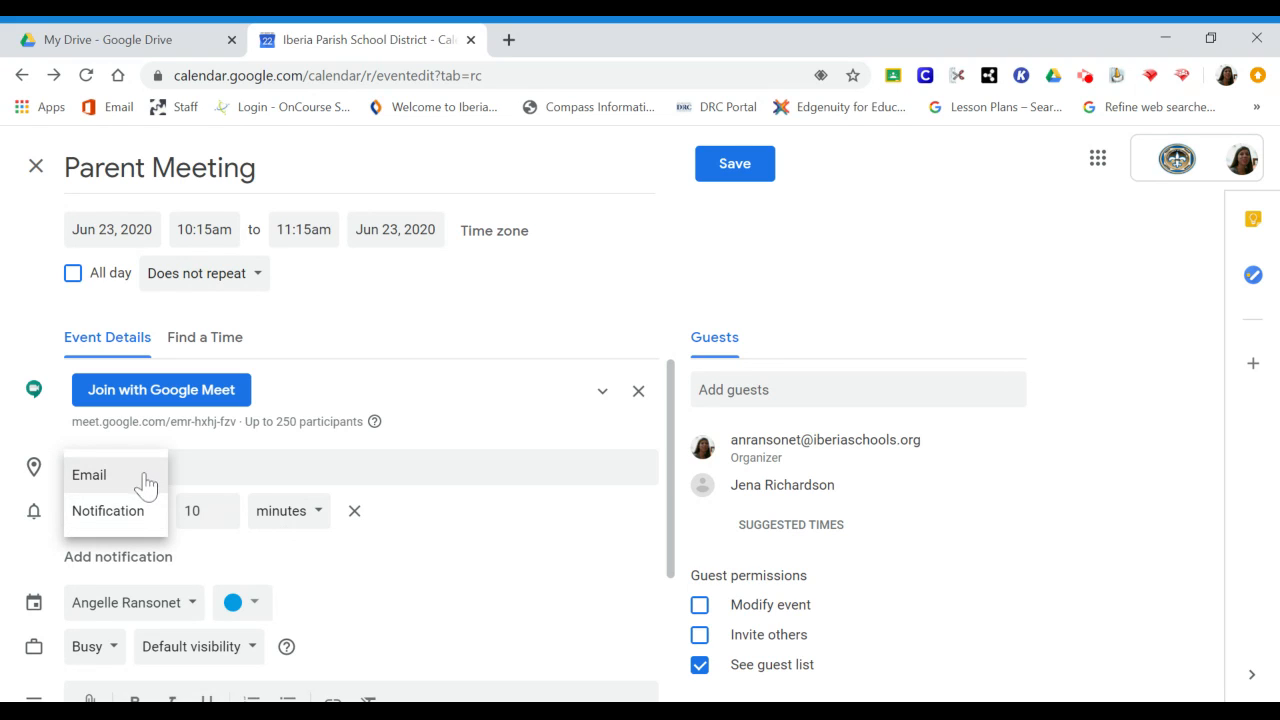
left_click(187, 511)
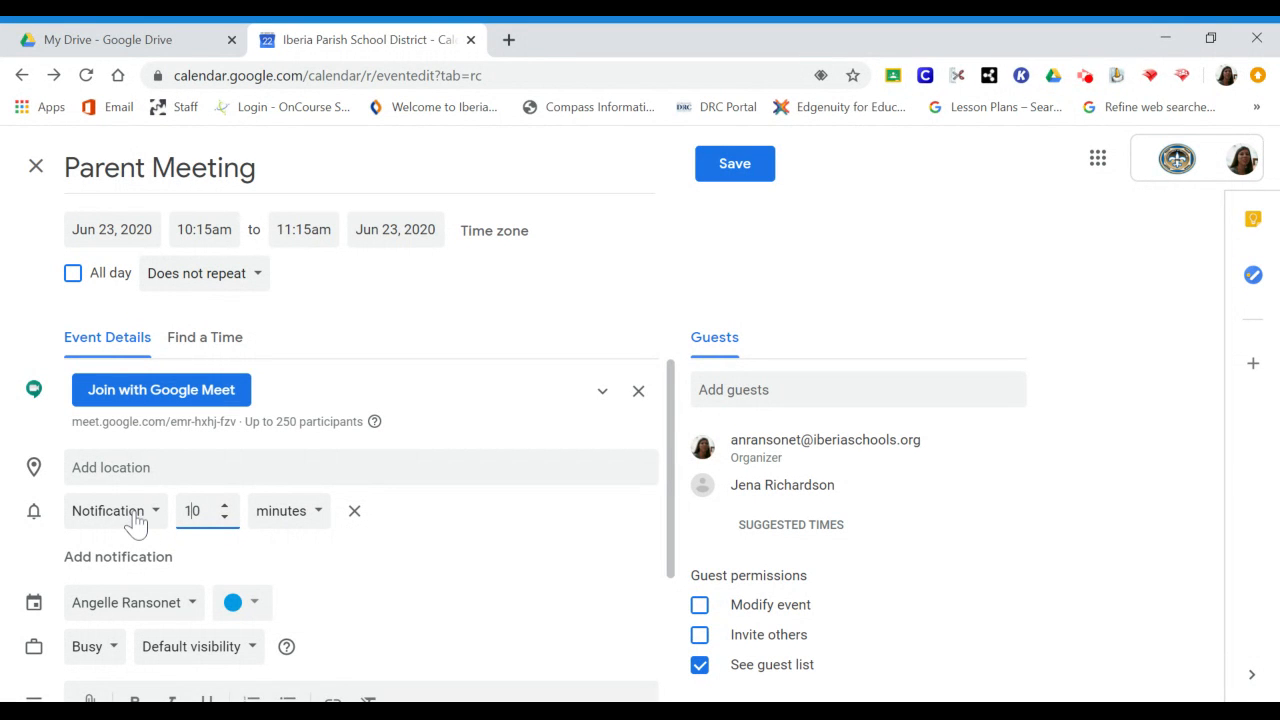
Step: Add a second notification to the event, delivered by email 1 week before
left_click(140, 562)
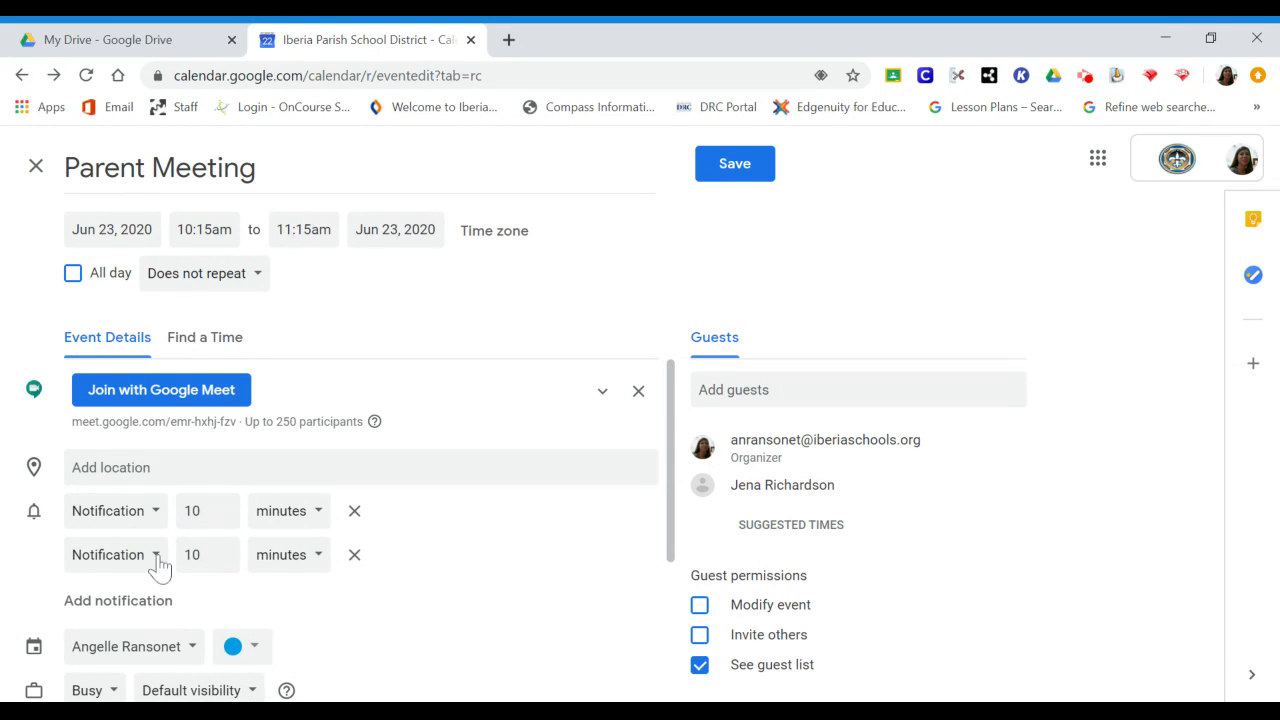
left_click(160, 555)
left_click(128, 523)
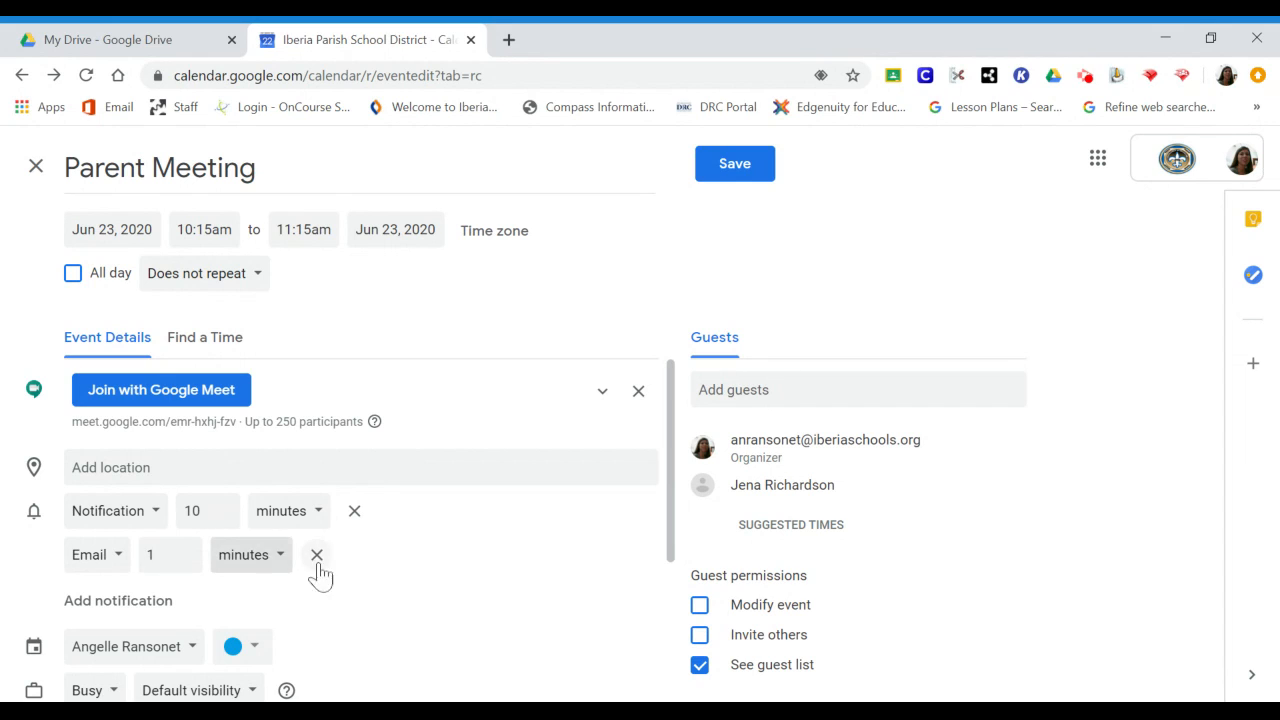
left_click(279, 560)
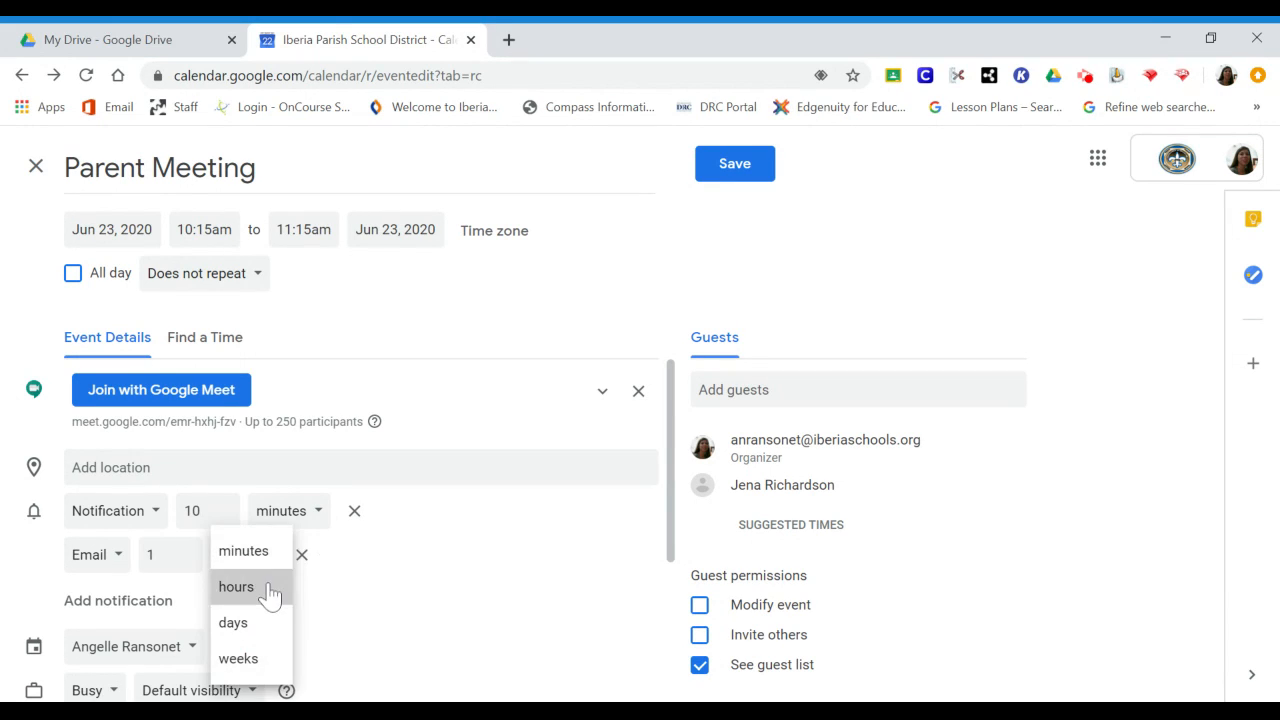
left_click(270, 589)
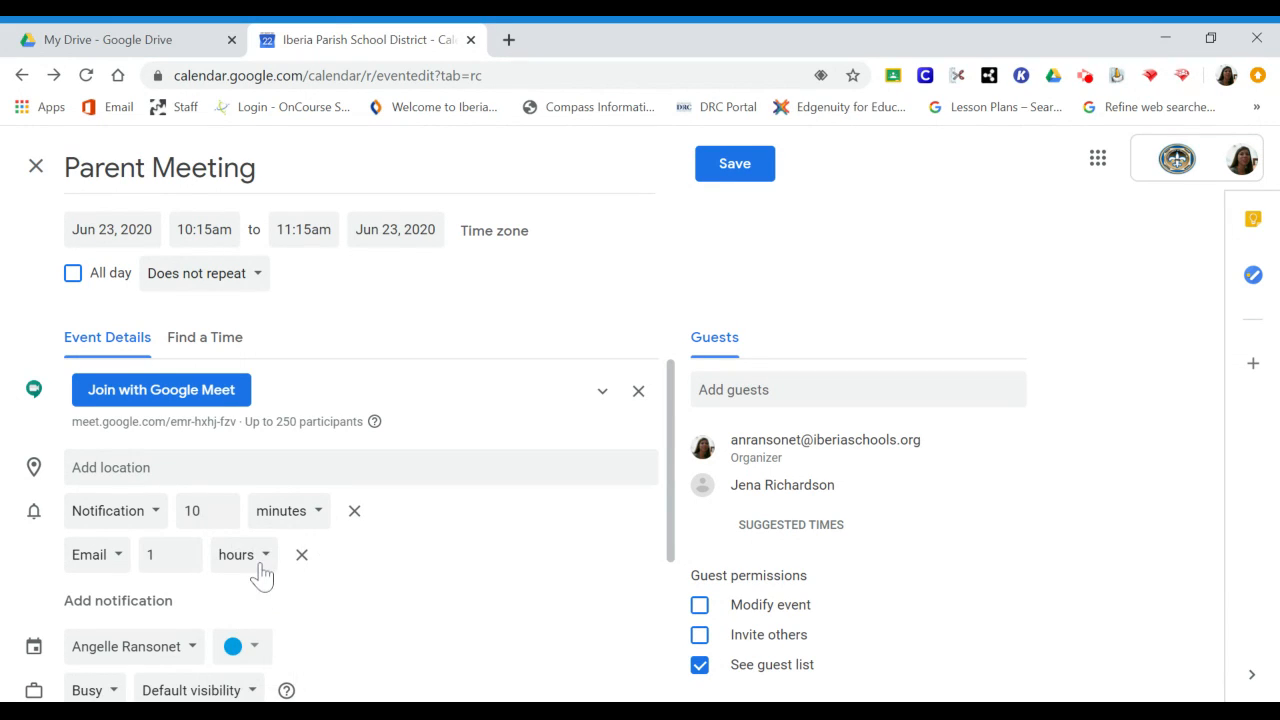
left_click(264, 562)
left_click(254, 597)
left_click(252, 567)
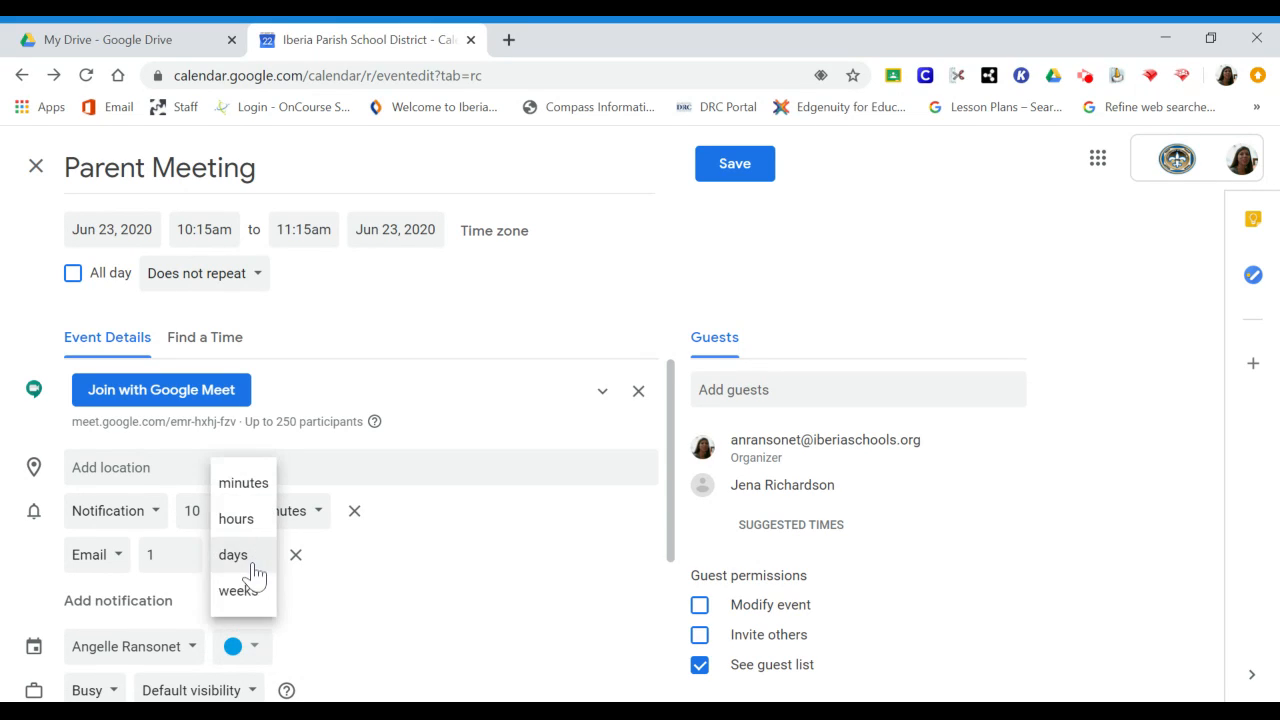
left_click(251, 600)
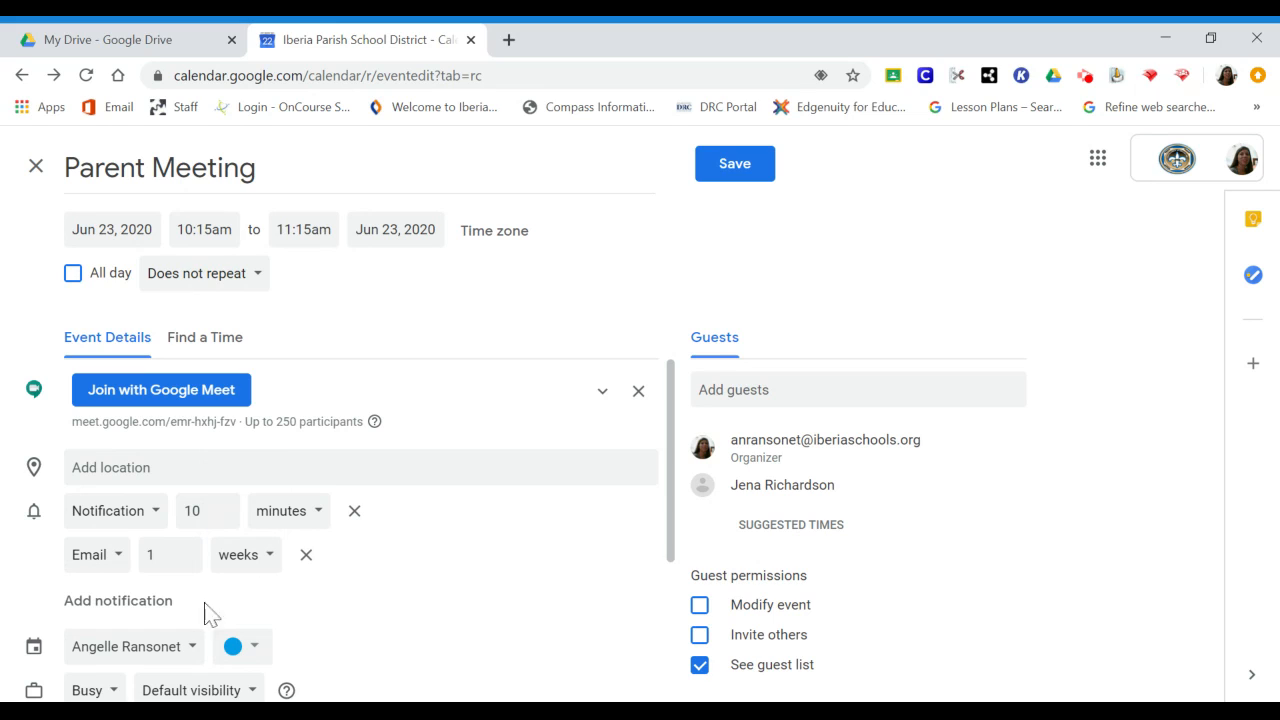
Step: Remove the email notification and the 10-minute notification from the event
left_click(306, 556)
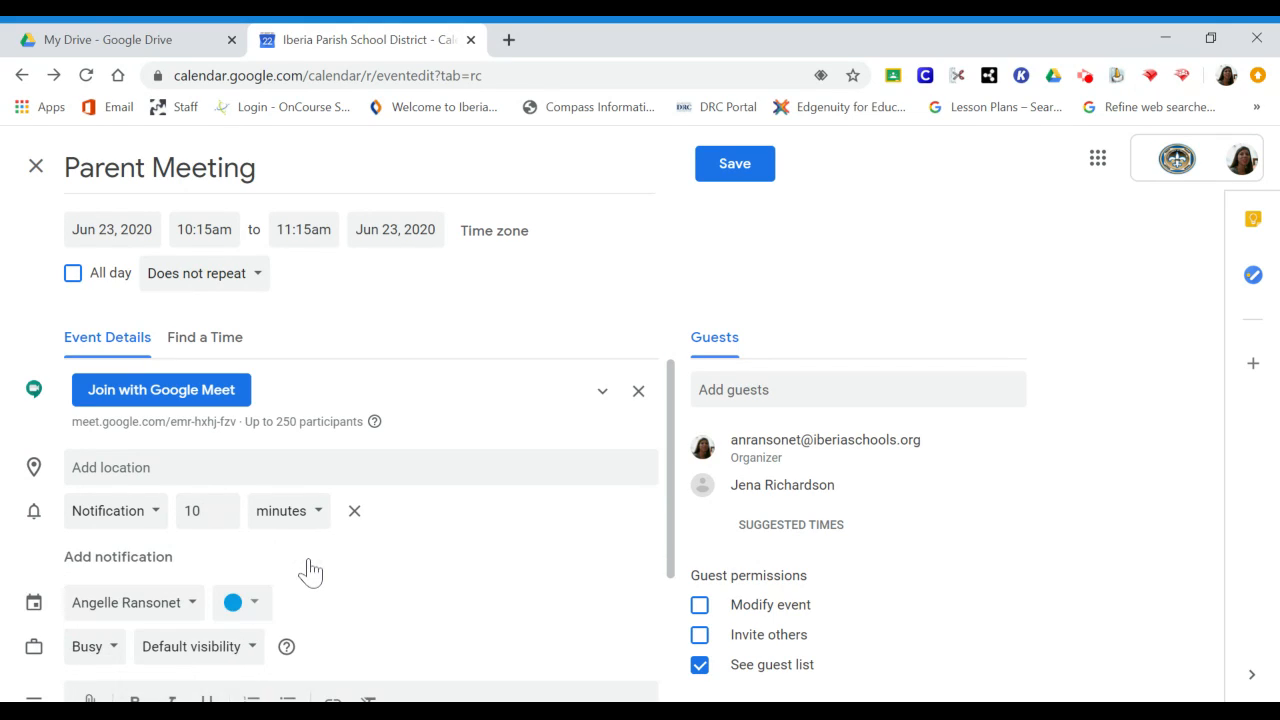
left_click(353, 511)
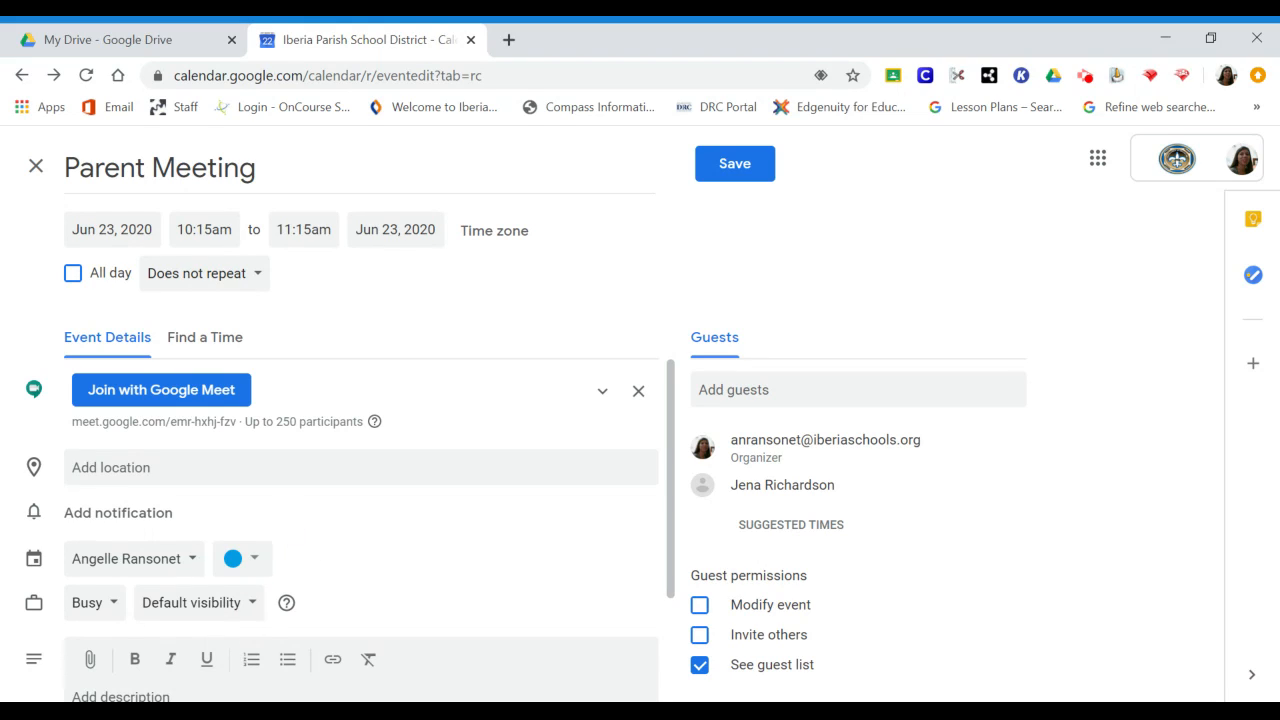
Step: Review the event's visibility options and keep Default visibility
scroll(350, 510, "down", 1)
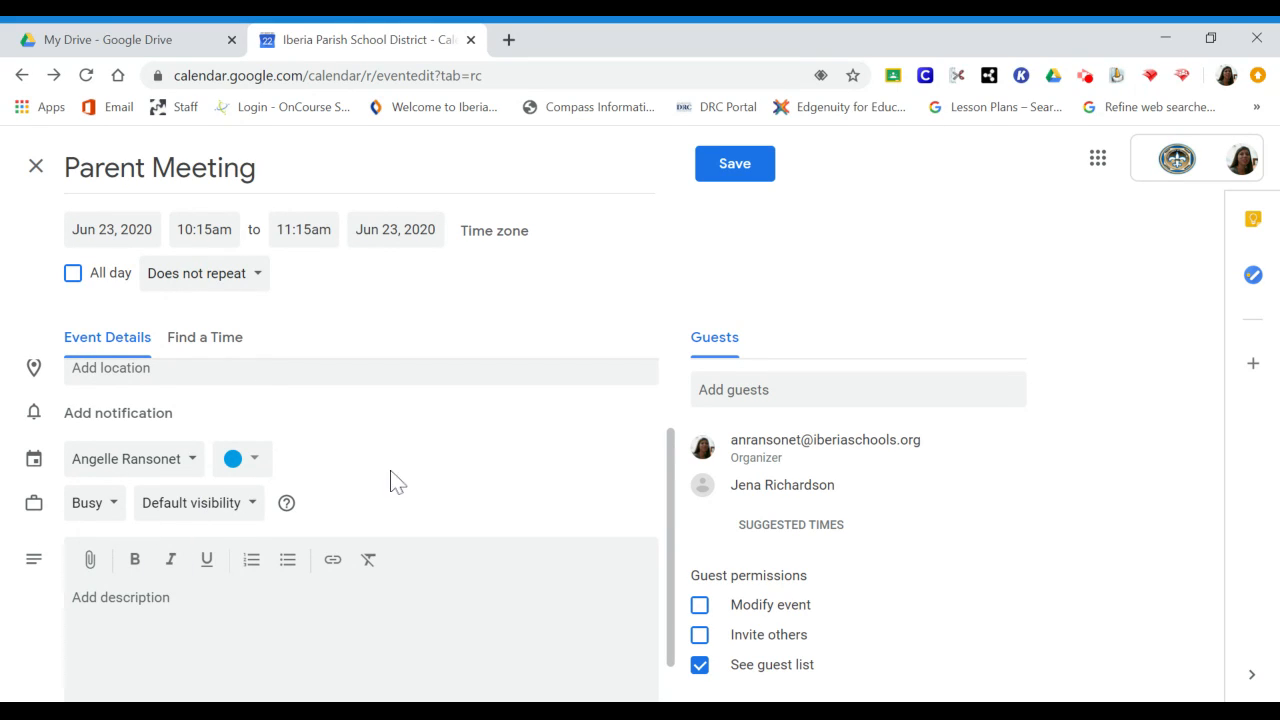
left_click(251, 508)
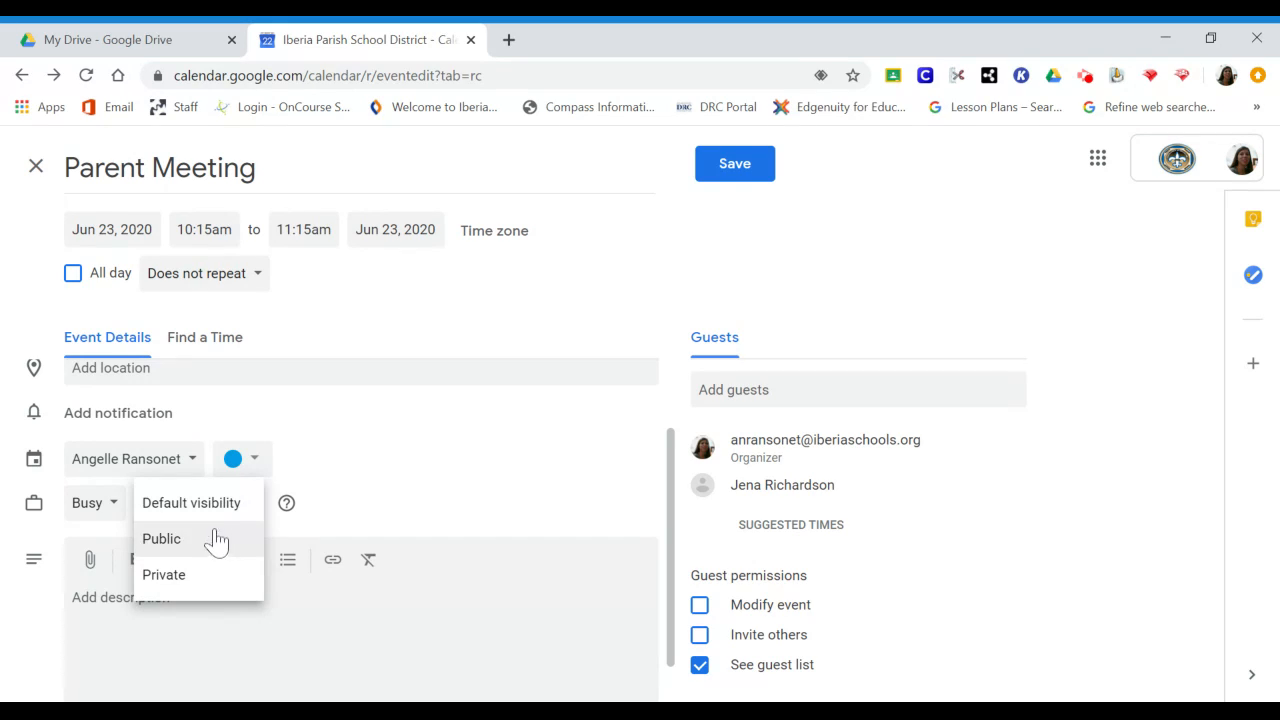
left_click(492, 493)
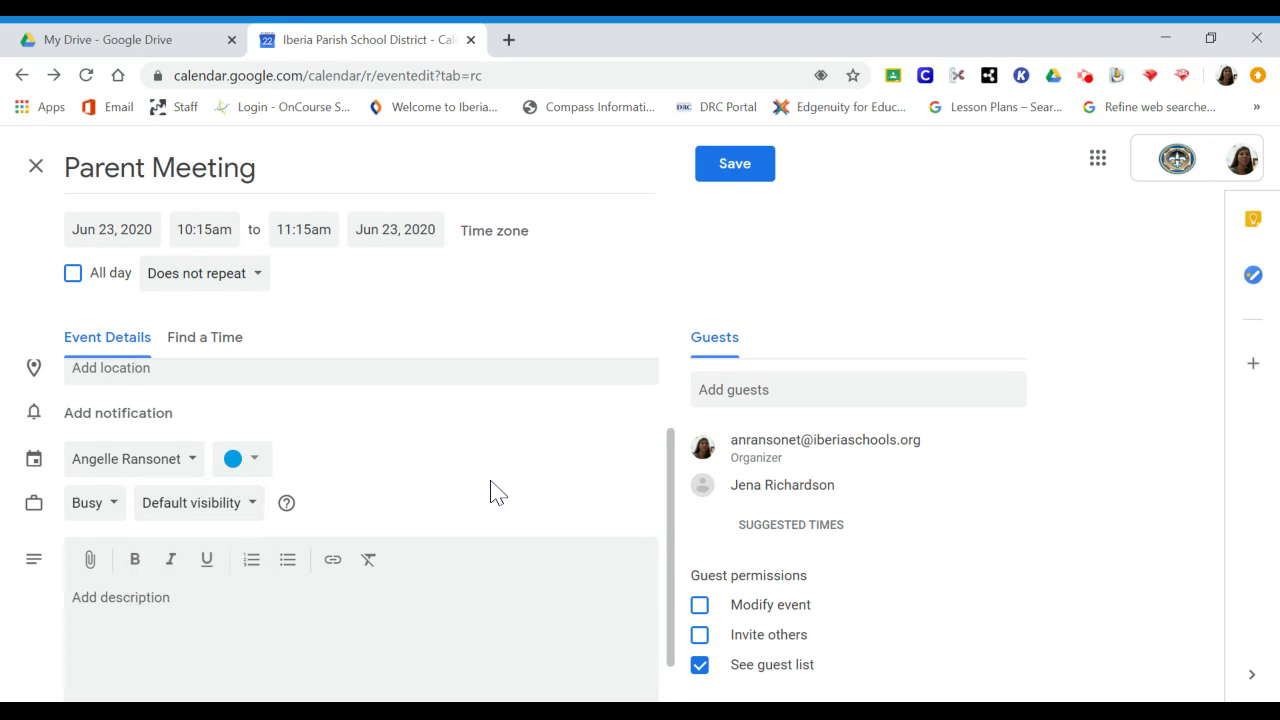
Step: Browse the recent Drive files that can be attached to the event description, and leave without attaching one
scroll(492, 493, "down", 1)
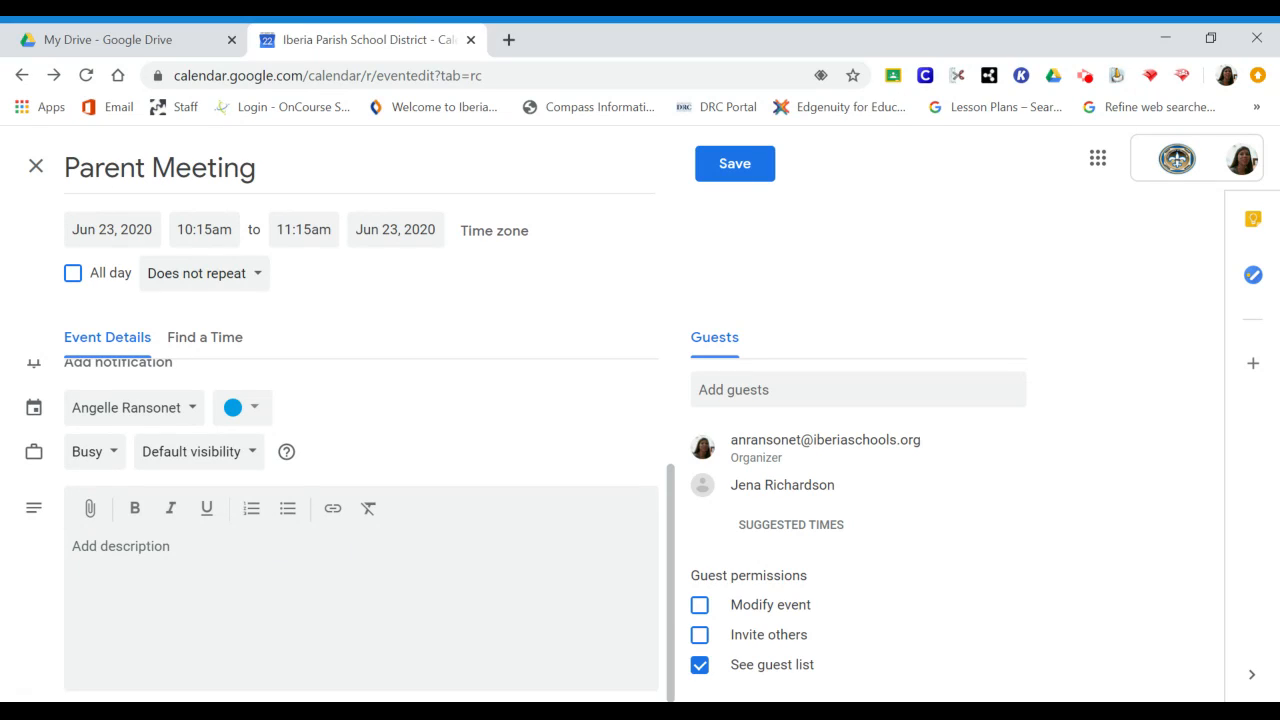
left_click(89, 512)
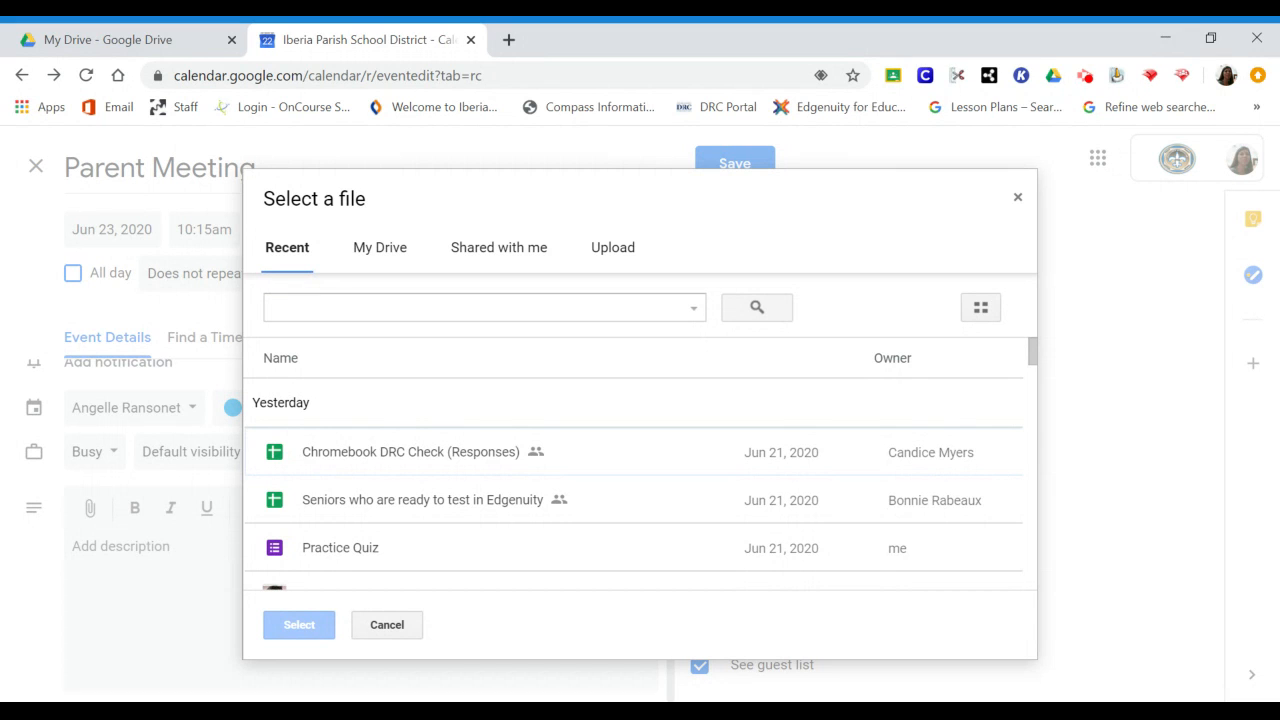
scroll(557, 397, "down", 5)
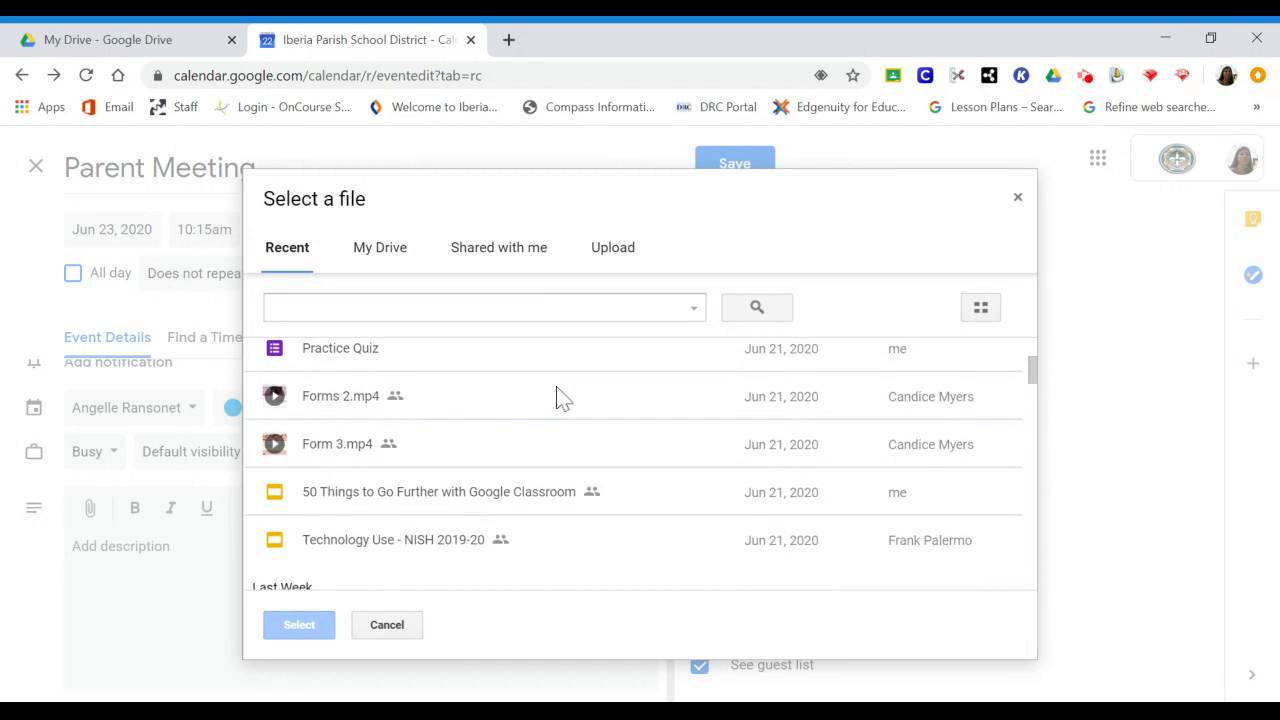
scroll(557, 397, "up", 5)
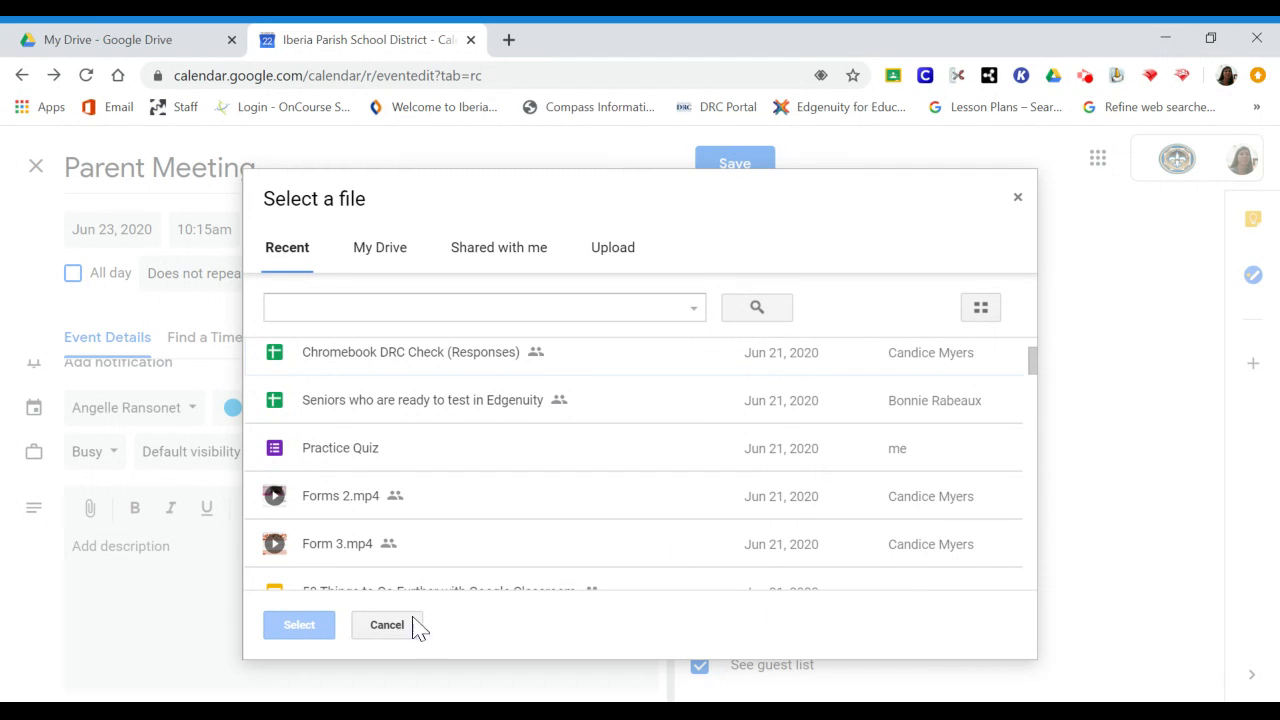
left_click(379, 625)
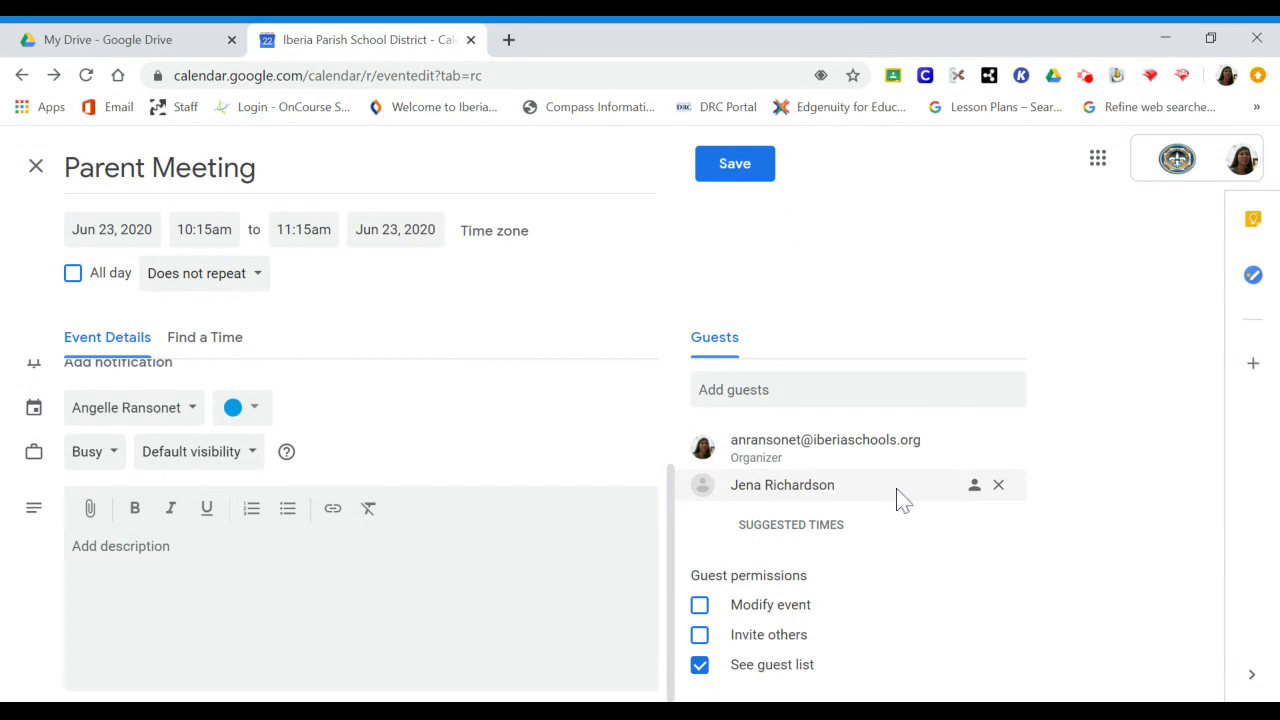
Step: Remove the invited colleague from the guest list and save the Parent Meeting event
left_click(998, 486)
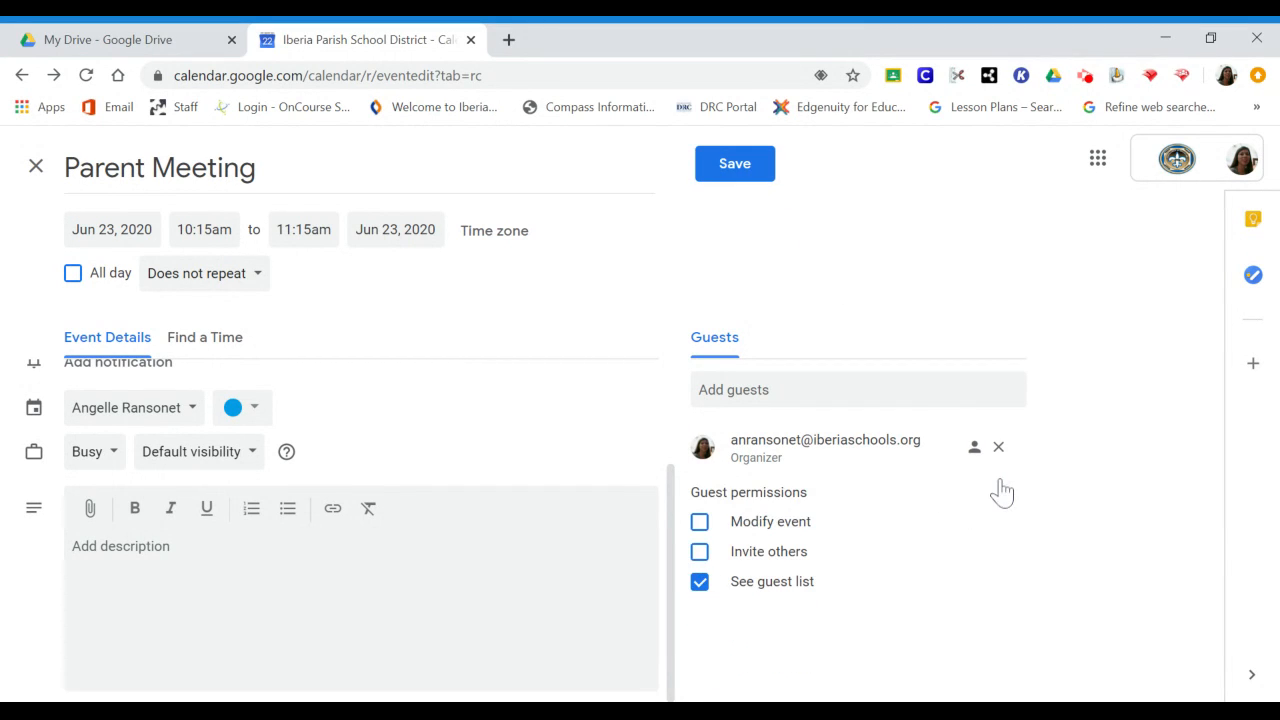
left_click(735, 168)
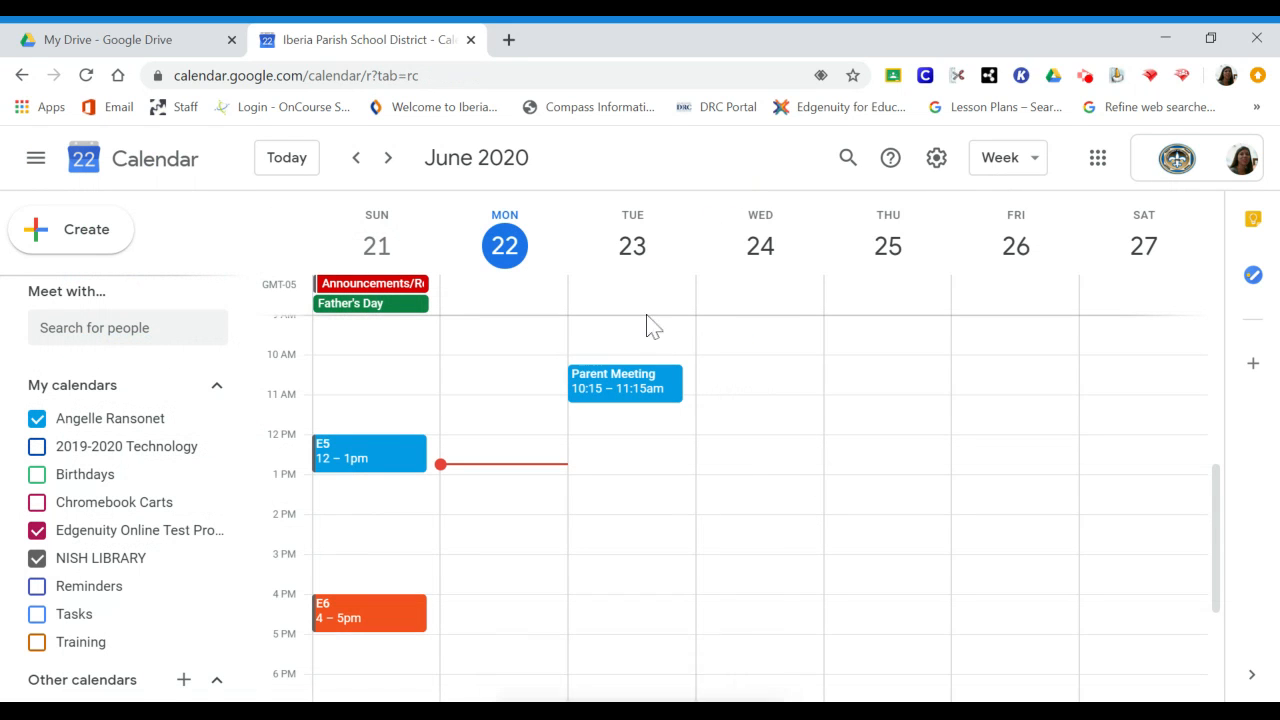
Step: Move the Parent Meeting to 1–2pm on Tuesday, June 23 and open its color and delete options
left_click_drag(666, 383, 647, 493)
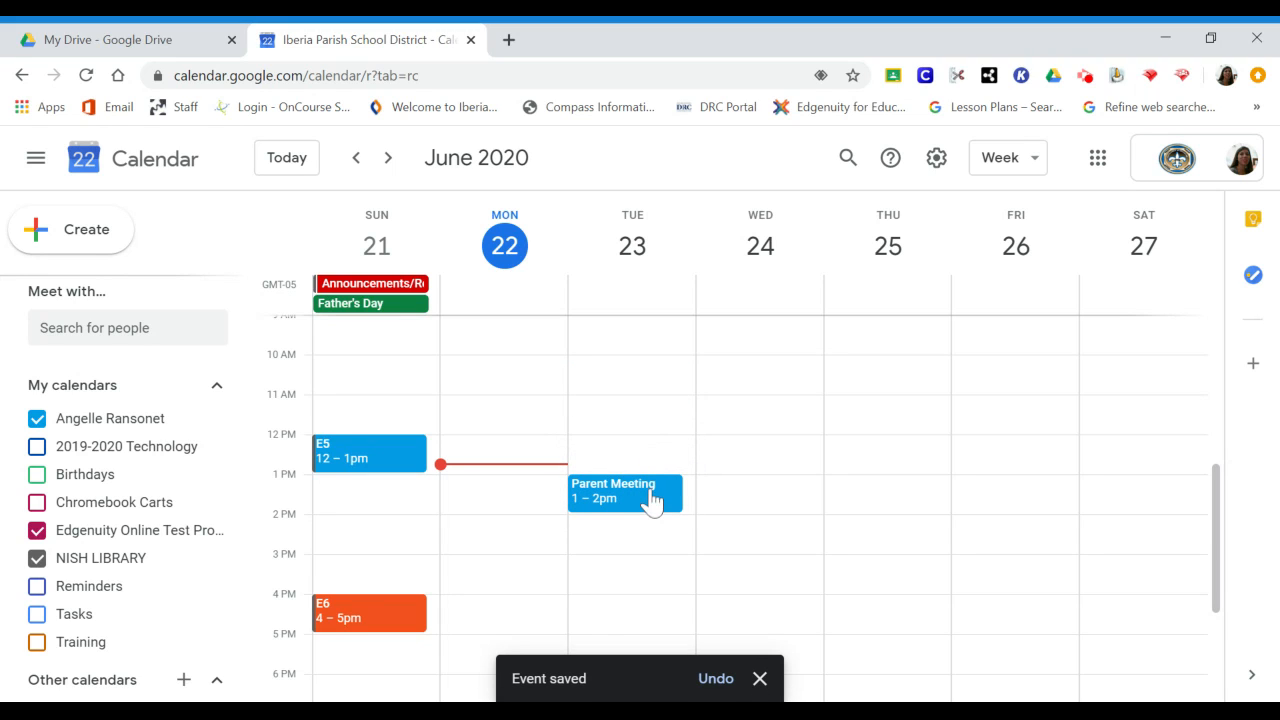
right_click(651, 496)
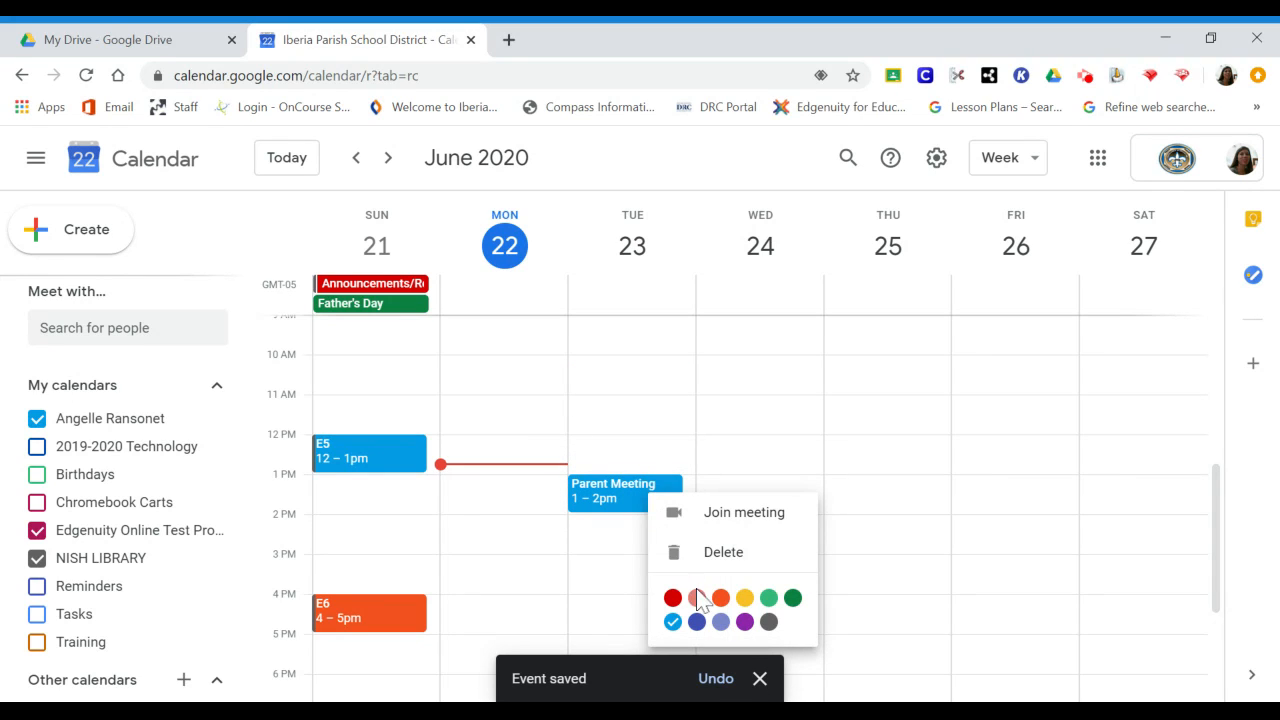